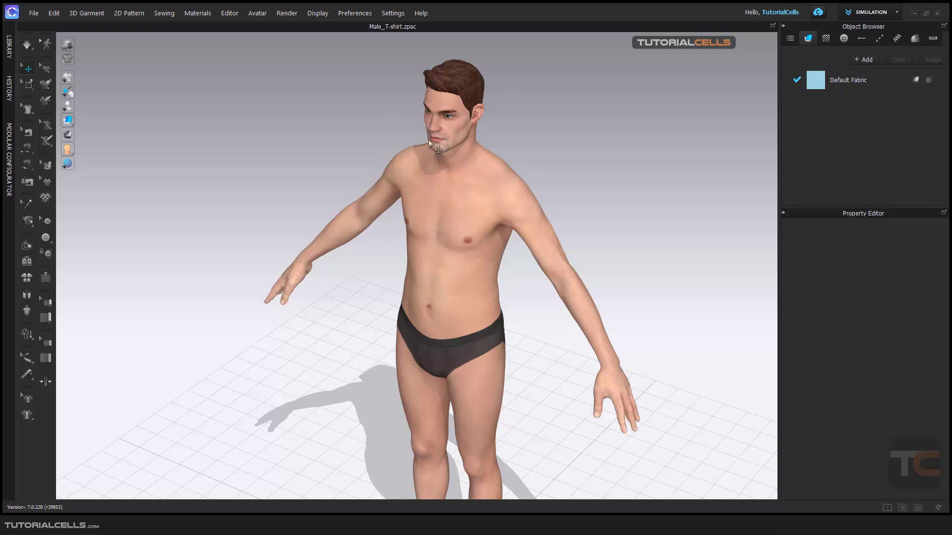
Step: Browse the library's Avatar assets, looking through the Female_V2 folder and its Size subfolder before returning to the avatar folders
middle_click_drag(466, 186, 435, 174)
left_click(9, 49)
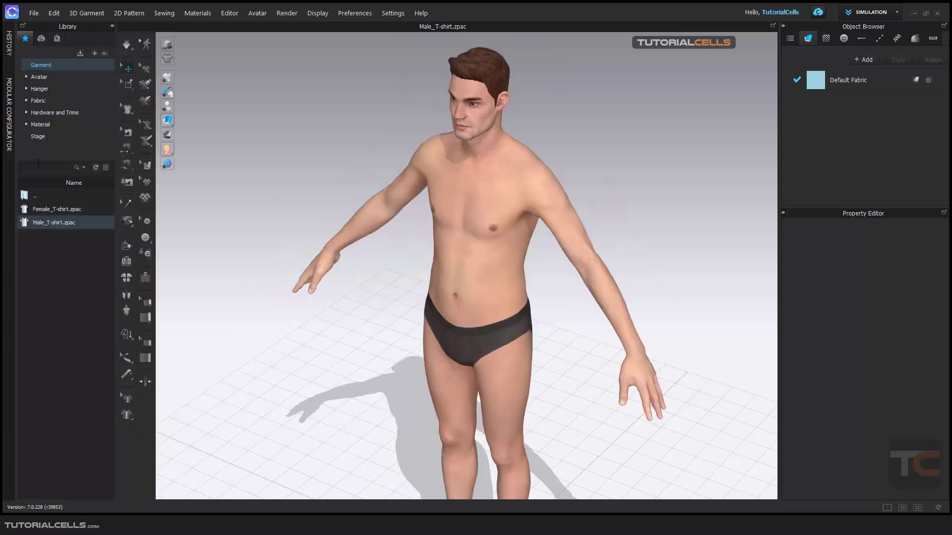
left_click(39, 77)
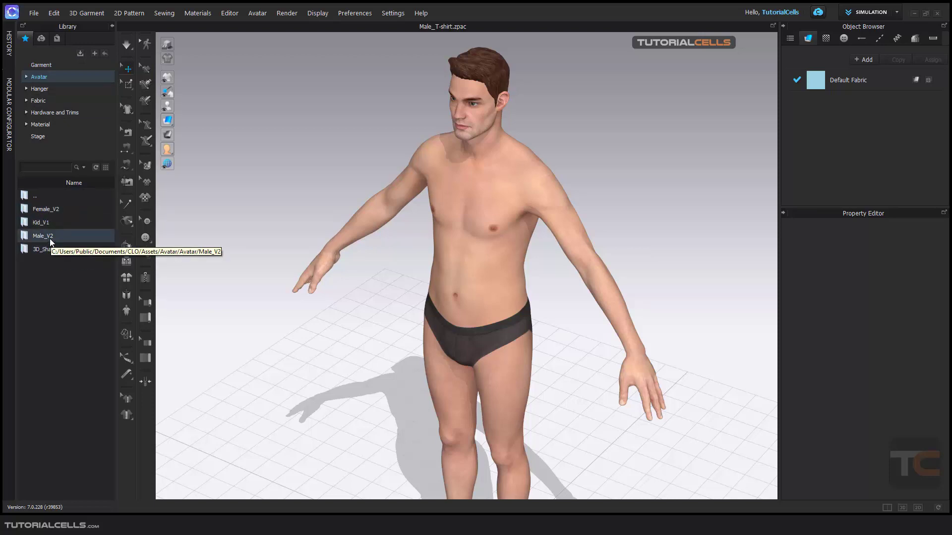
double_click(59, 212)
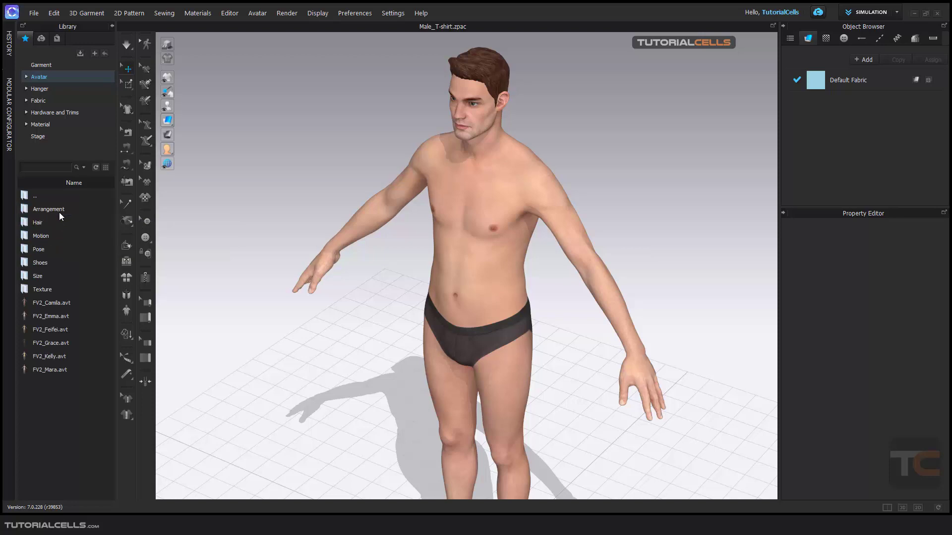
mouse_move(49, 305)
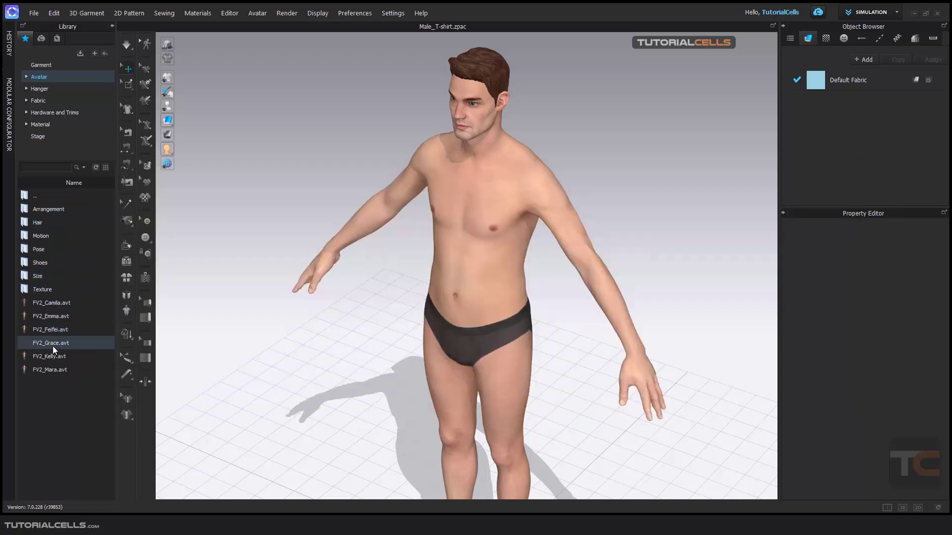
double_click(51, 277)
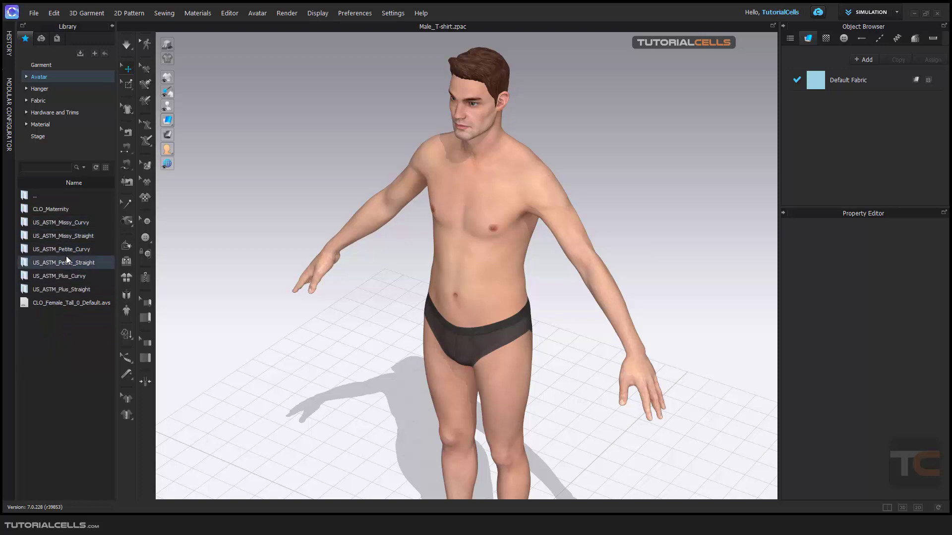
double_click(57, 201)
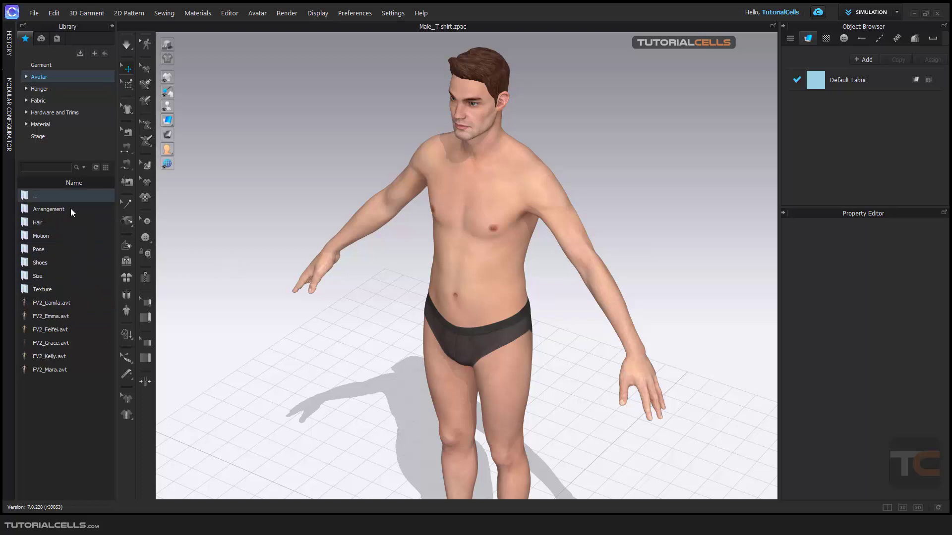
double_click(42, 209)
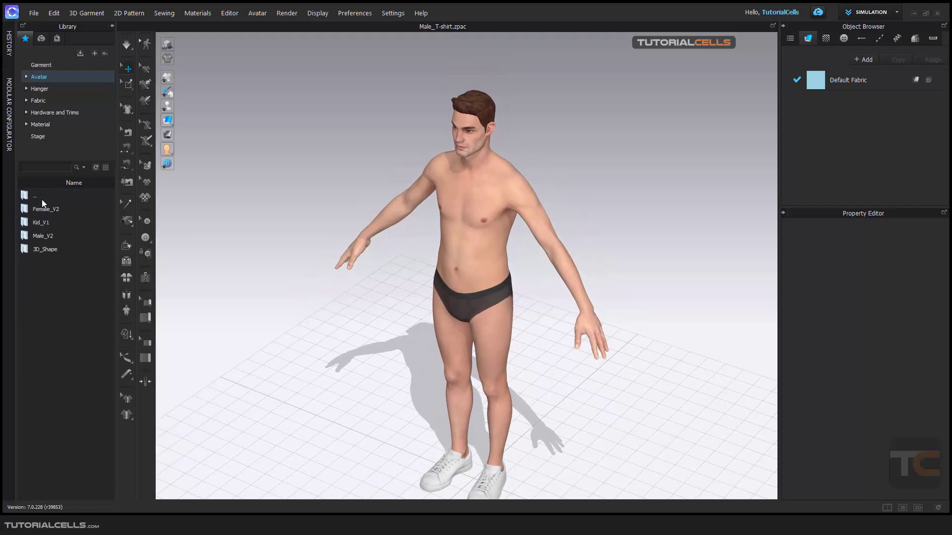
Step: Apply the US_ASTM_Male_T_38_Default.avs size from the Male_V2 Size folder to the male avatar
double_click(47, 238)
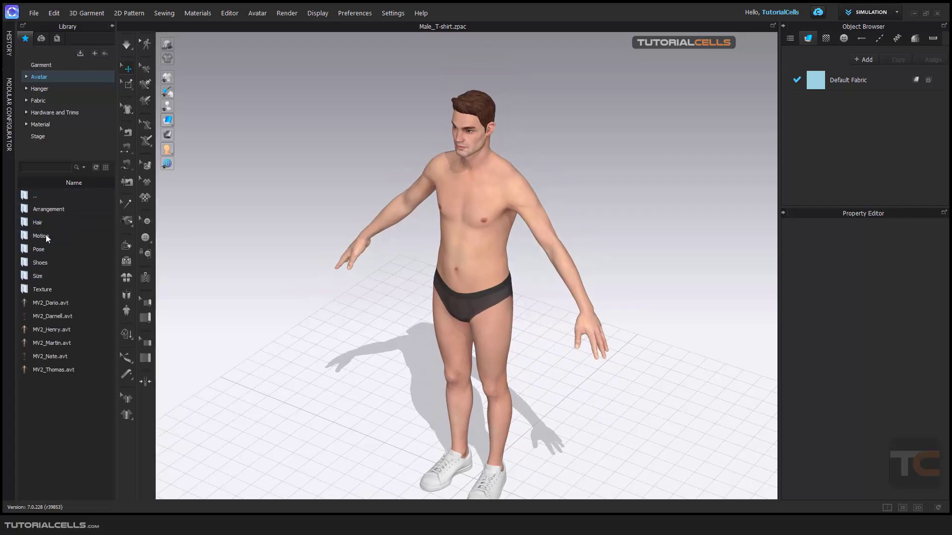
double_click(37, 278)
left_click_drag(44, 276, 268, 265)
left_click_drag(94, 343, 397, 302)
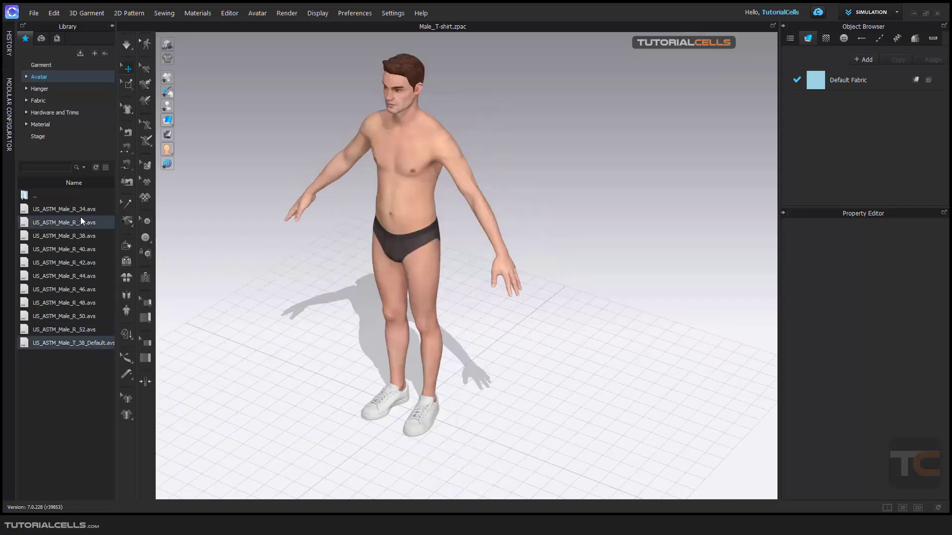
Step: Try the US_ASTM_Male_R_34.avs size on the avatar, restore US_ASTM_Male_T_38_Default.avs, and close the library
left_click_drag(85, 210, 399, 258)
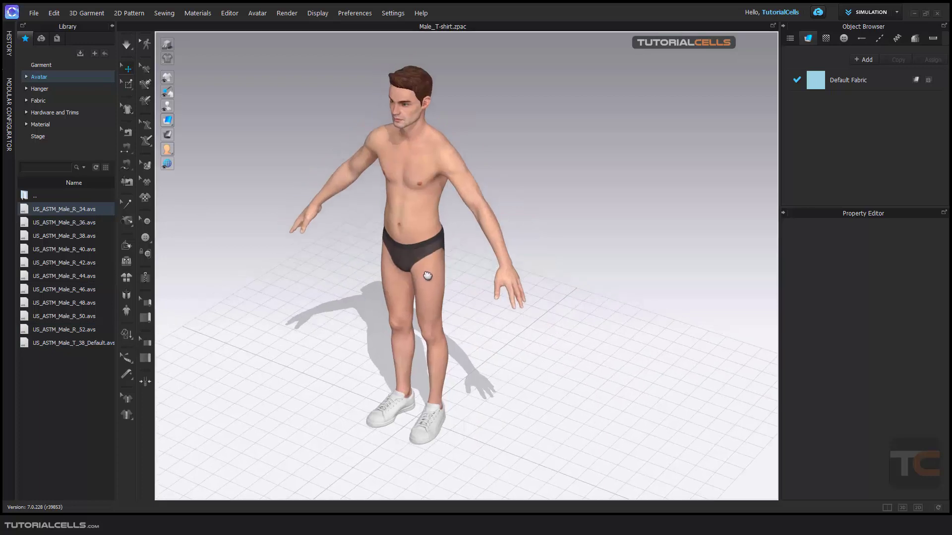
left_click_drag(76, 344, 336, 323)
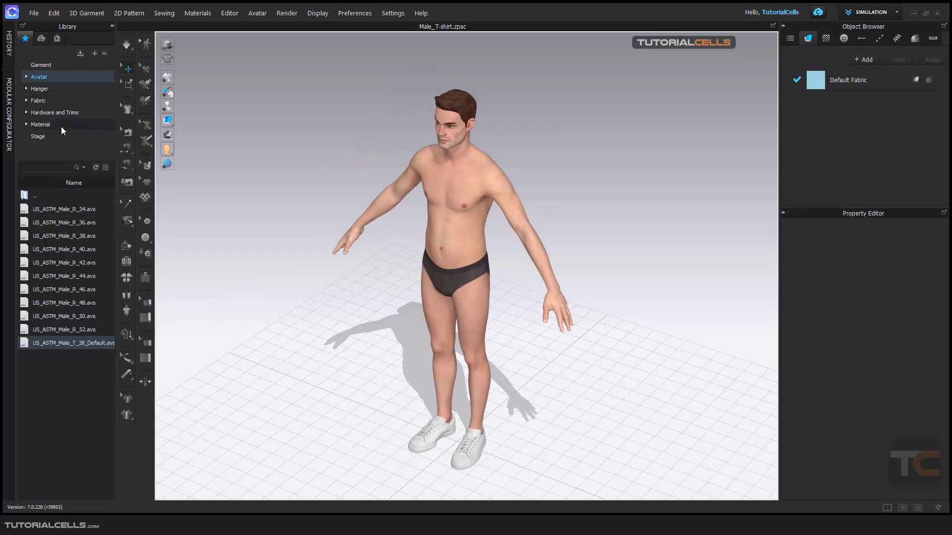
left_click(112, 26)
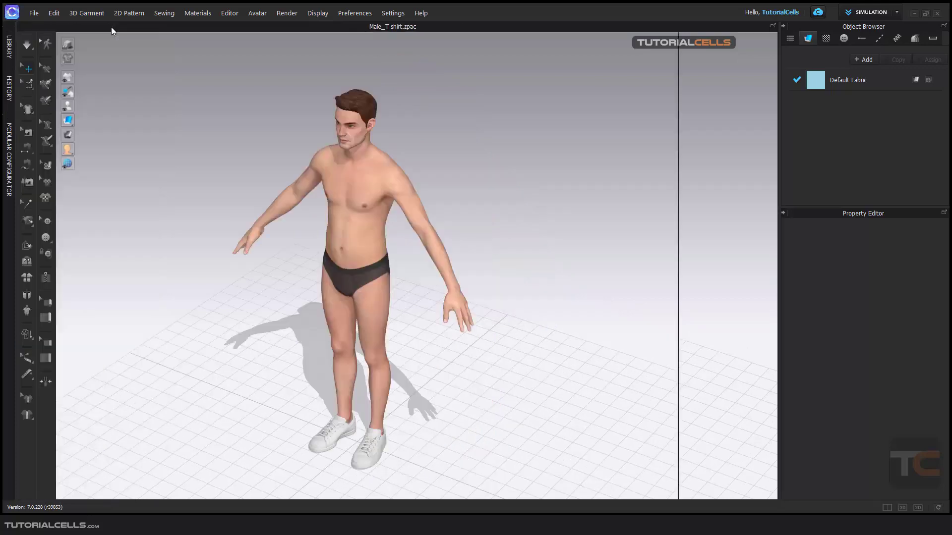
middle_click_drag(431, 196, 506, 191)
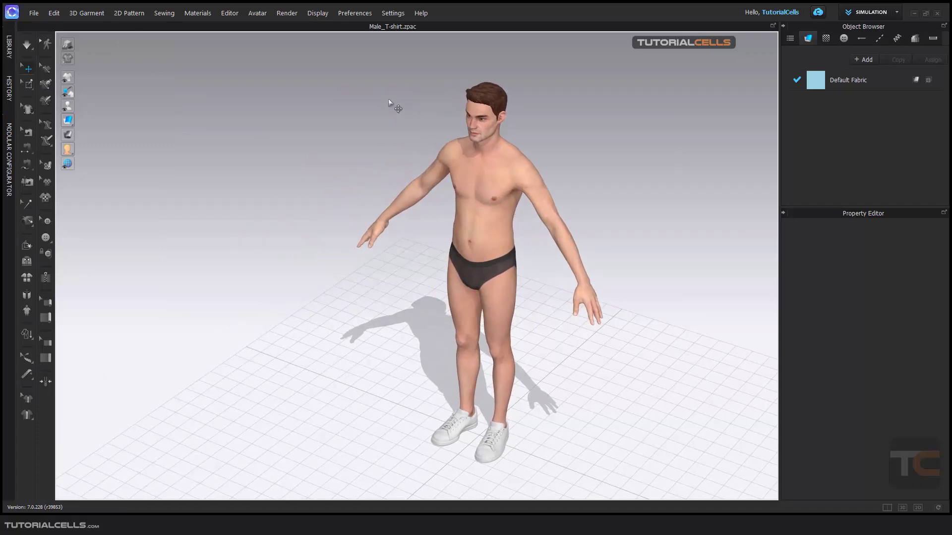
Step: Examine the avatar's body size fields and the measurement list in an enlarged Avatar Editor, and close the editor
left_click(259, 14)
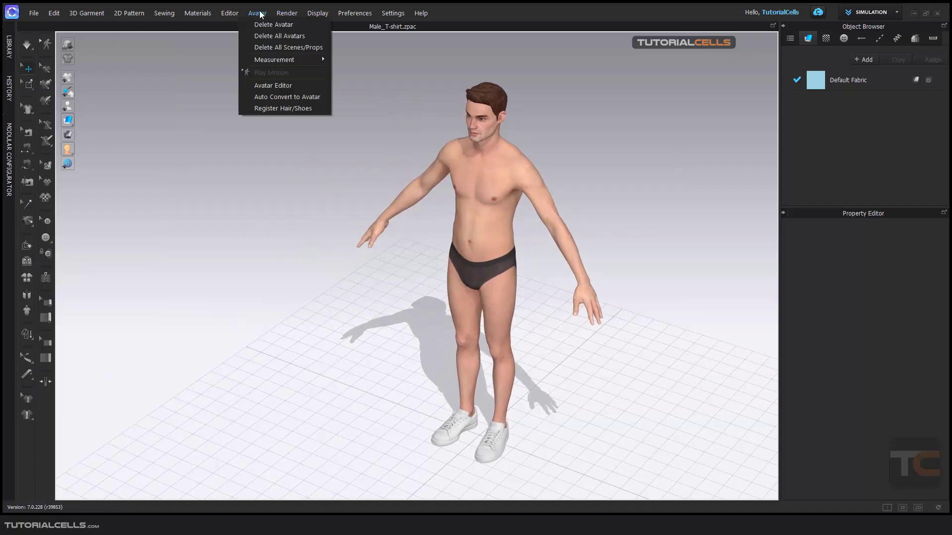
left_click(259, 85)
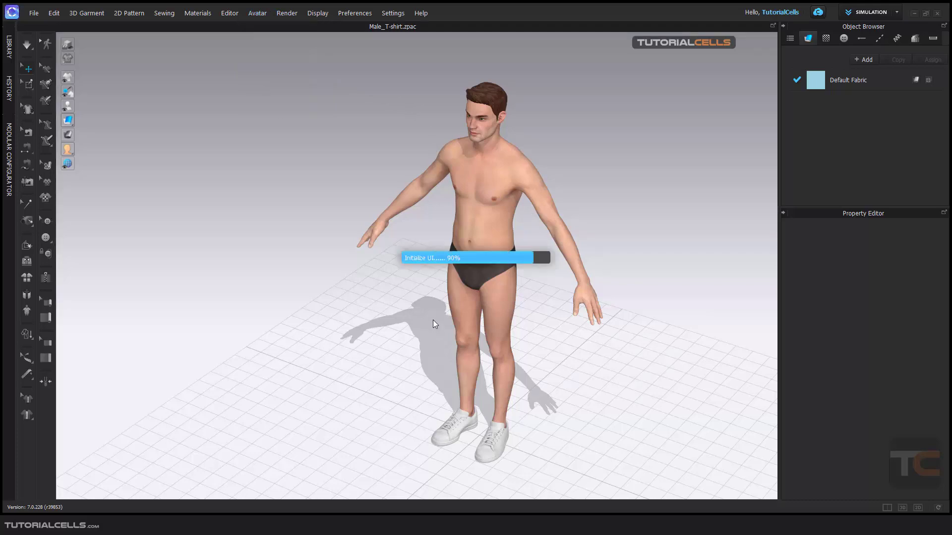
middle_click_drag(475, 265, 585, 275)
scroll(585, 275, "up", 5)
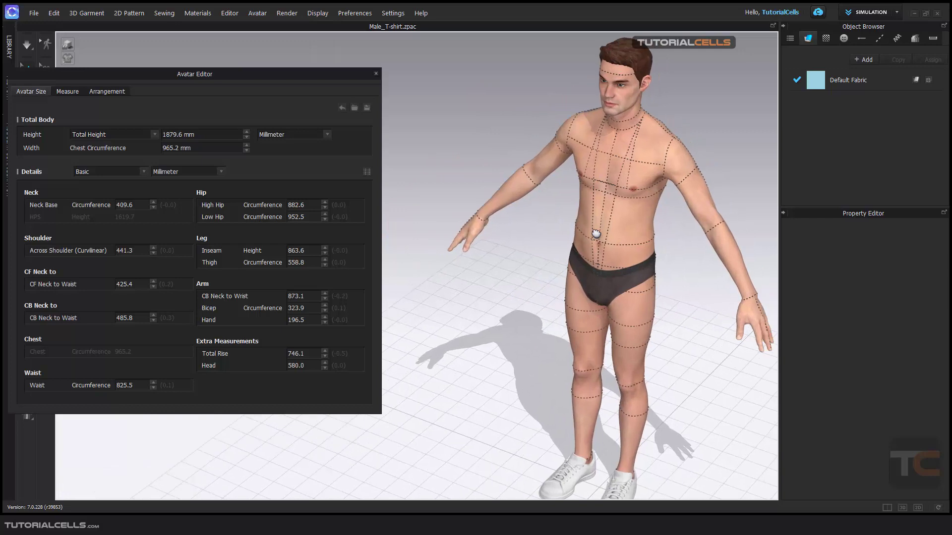
left_click_drag(228, 75, 247, 14)
left_click_drag(396, 358, 455, 493)
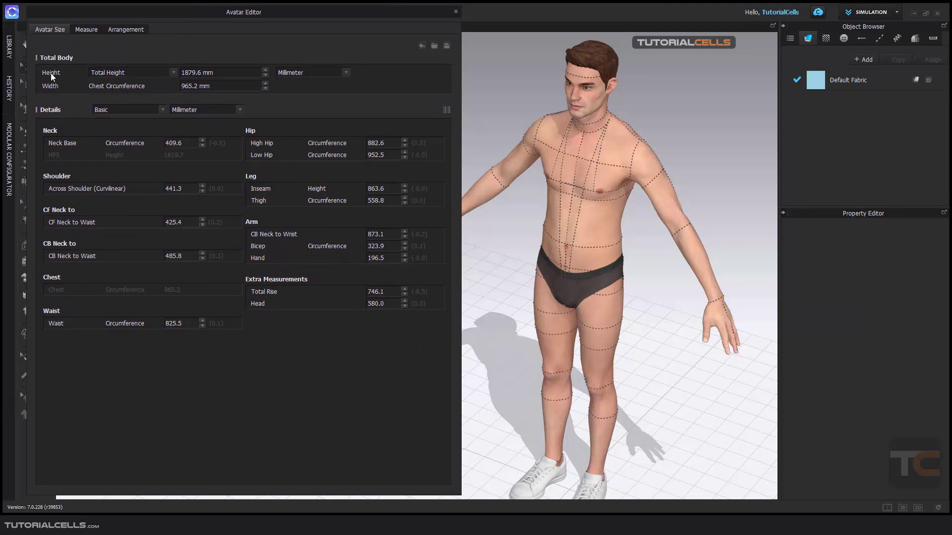
left_click(82, 31)
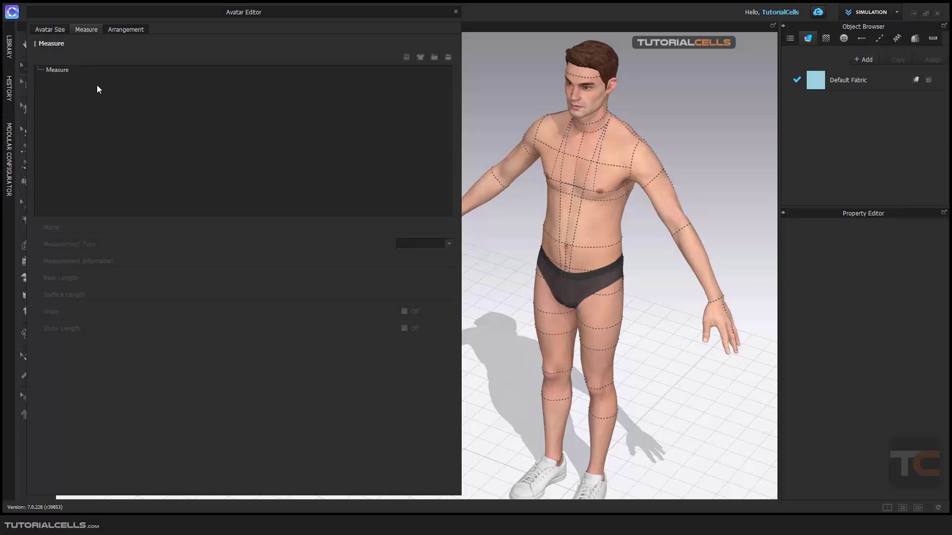
left_click(455, 11)
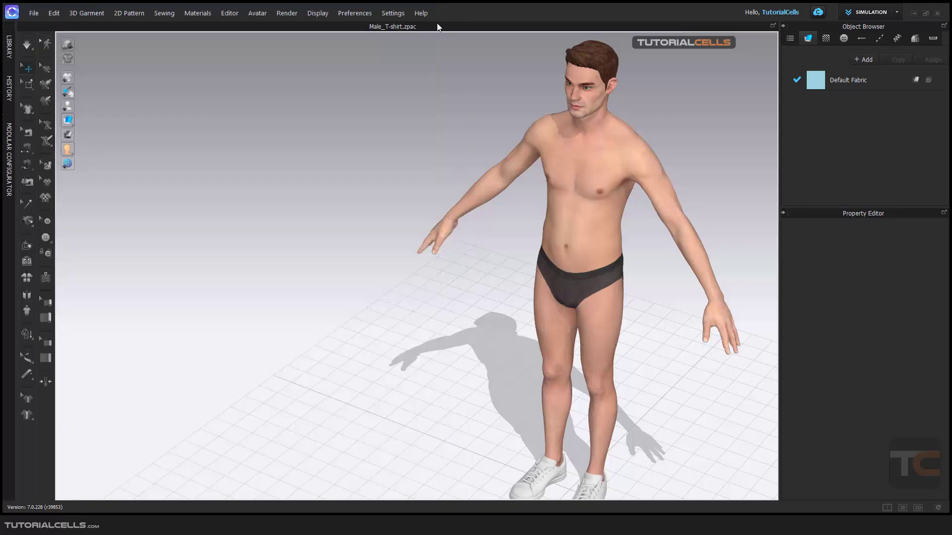
Step: Add Height Measure (Avatar) measurements from the floor to both upper arms and the chin, and leave the measuring tool
left_click(27, 379)
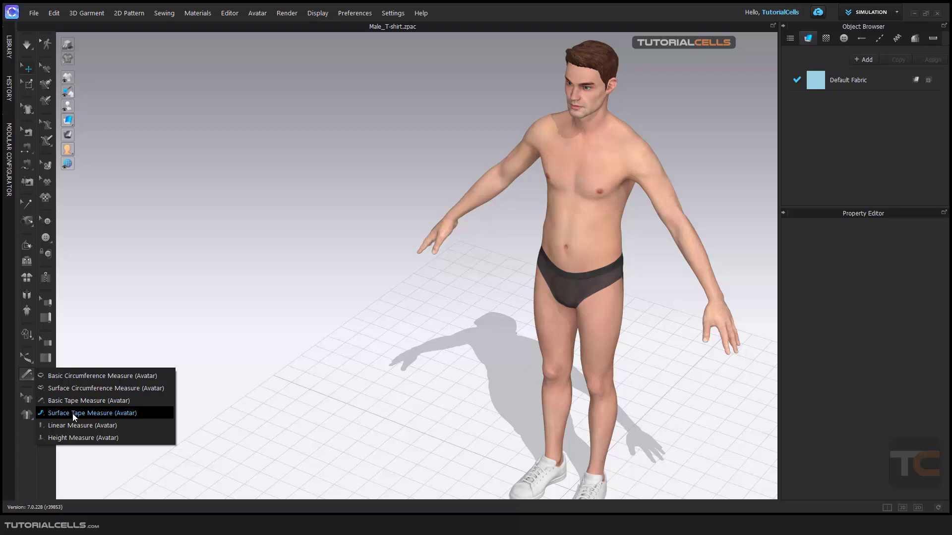
left_click(71, 435)
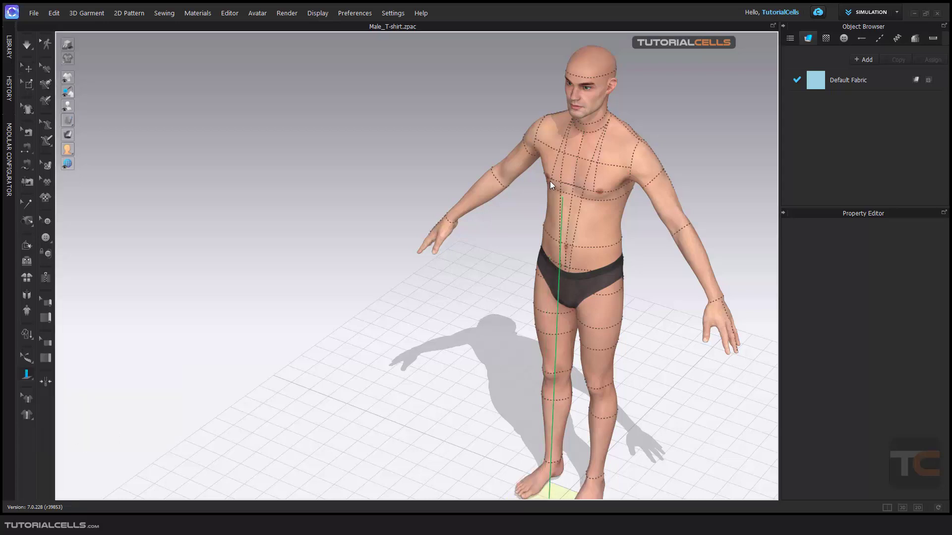
left_click(506, 178)
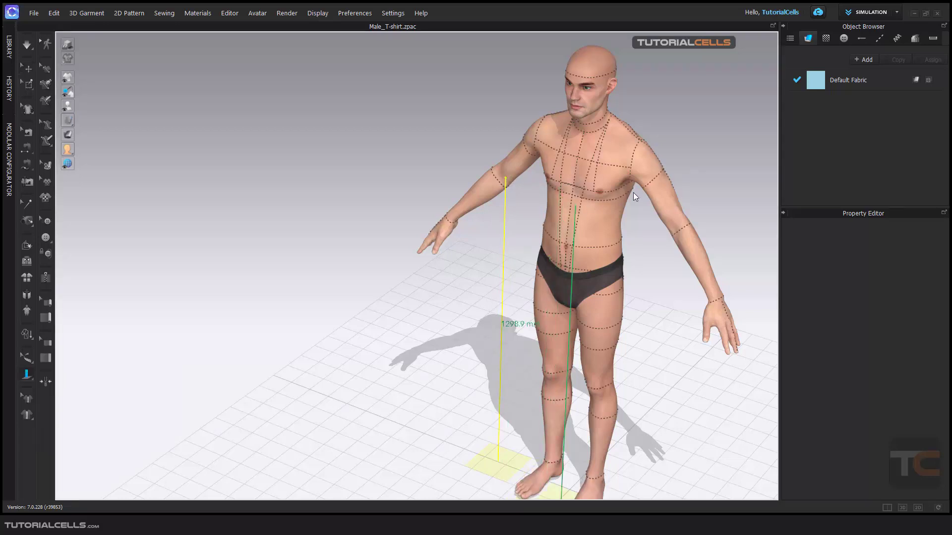
left_click(651, 189)
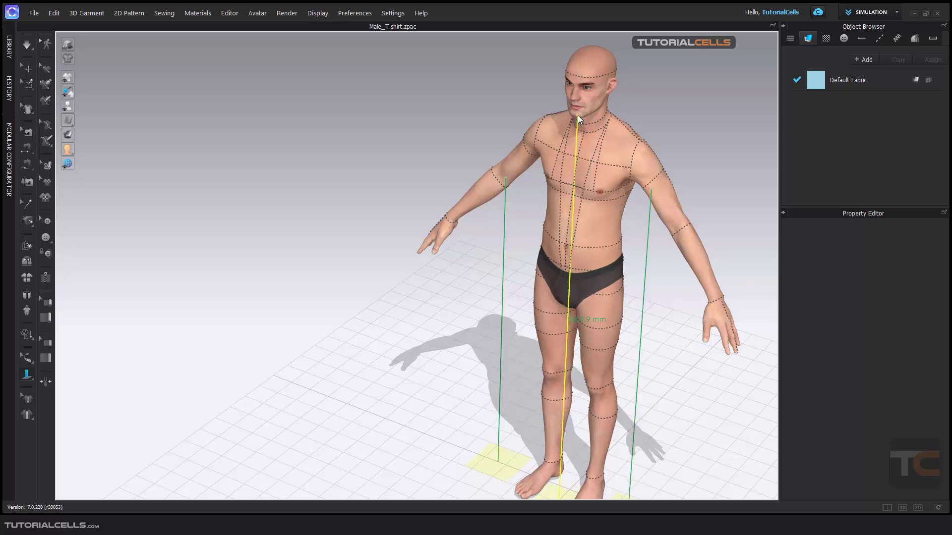
left_click(454, 223)
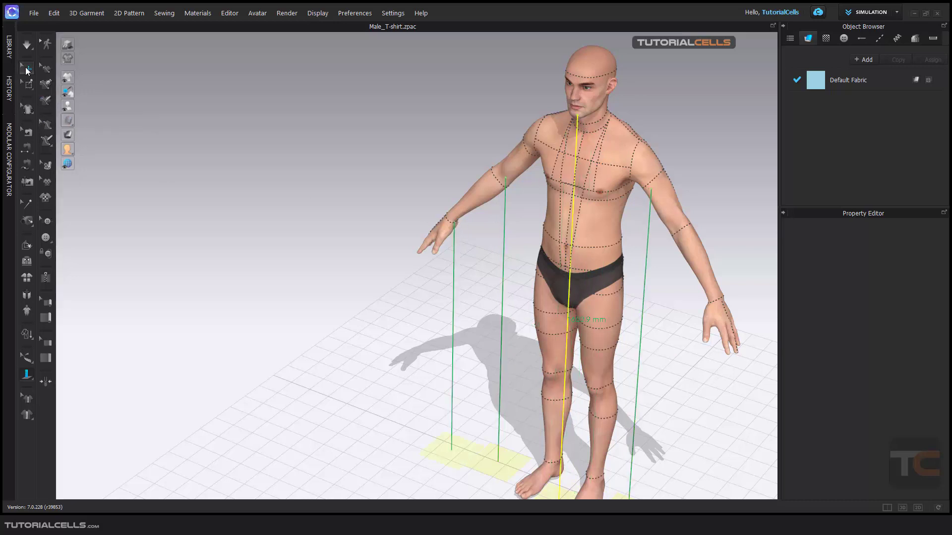
left_click(27, 70)
Step: Inspect the properties of the new height measurements in the Avatar Editor and enlarge the editor window
left_click(257, 14)
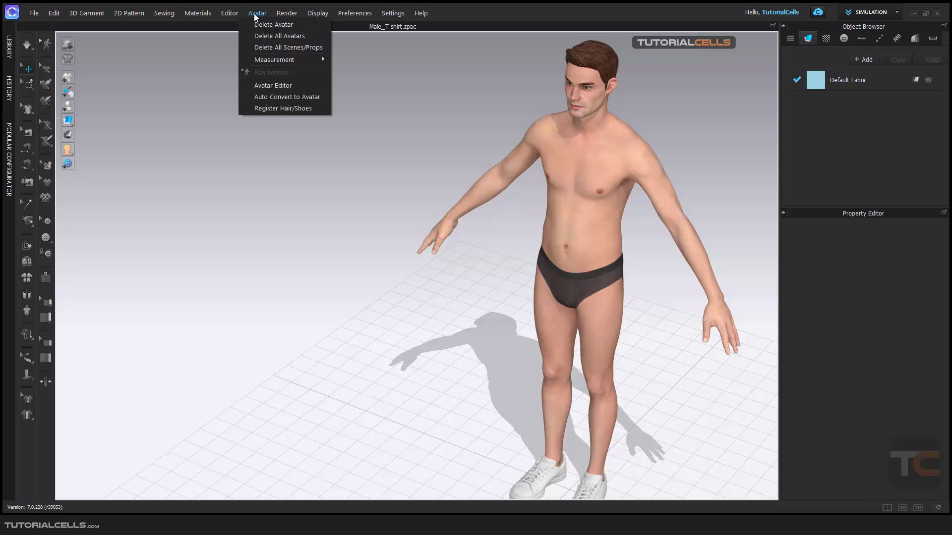
left_click(355, 158)
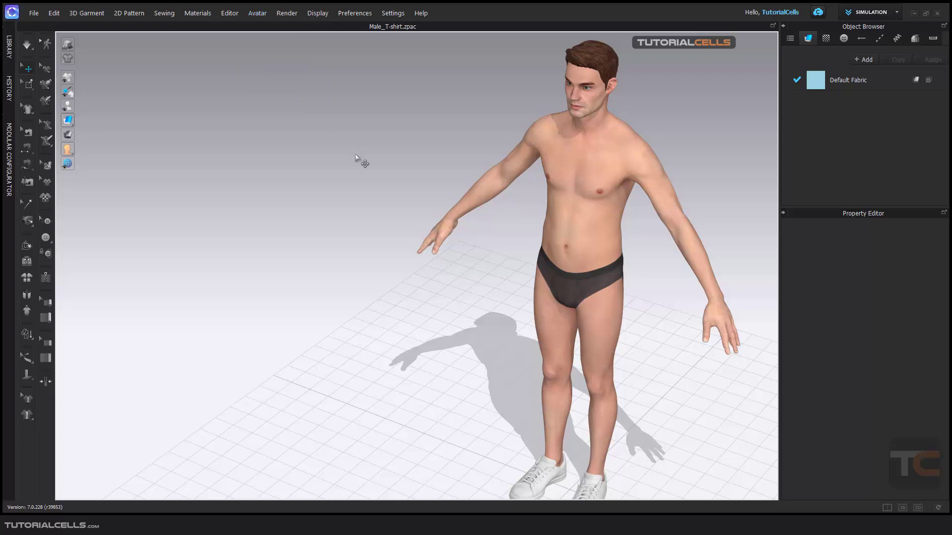
left_click(257, 13)
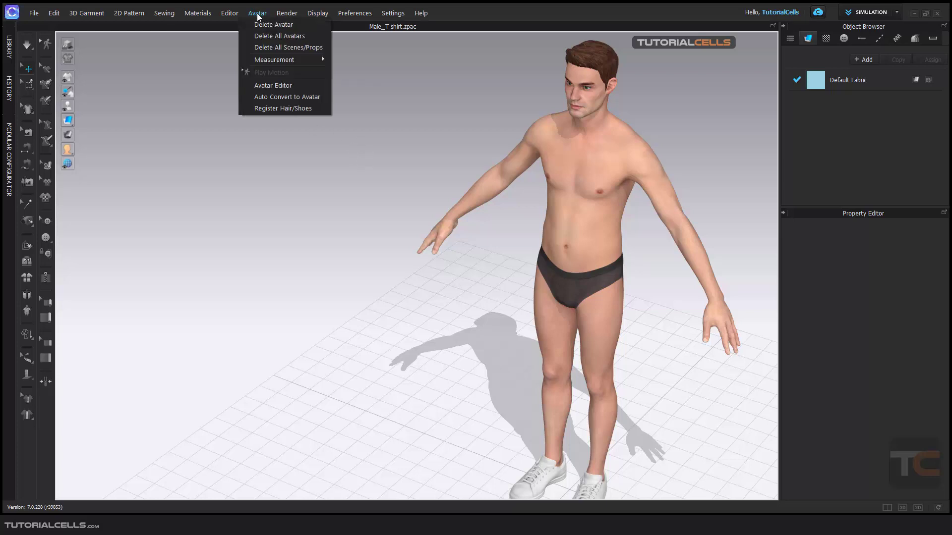
left_click(269, 82)
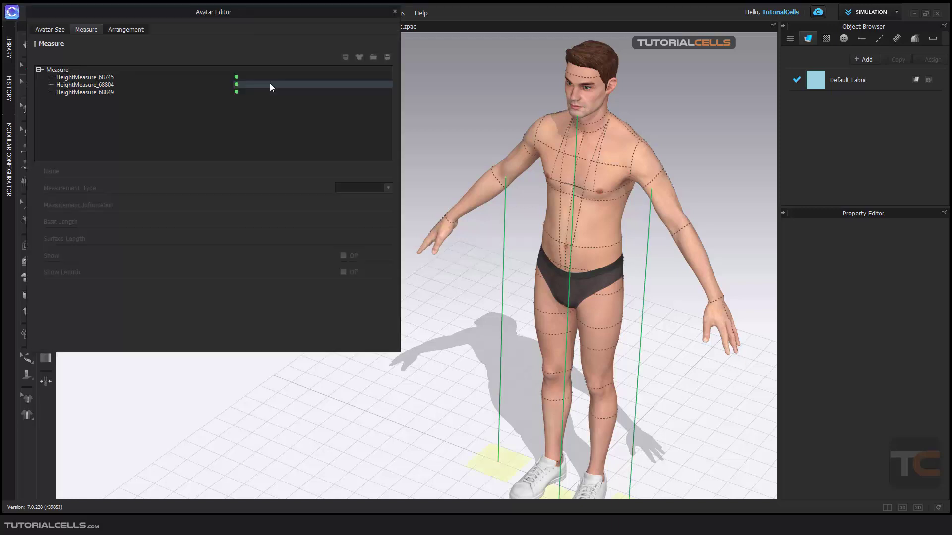
mouse_move(106, 14)
left_mouse_down()
mouse_move(113, 24)
mouse_move(91, 11)
left_mouse_up()
left_click(73, 75)
left_click(77, 89)
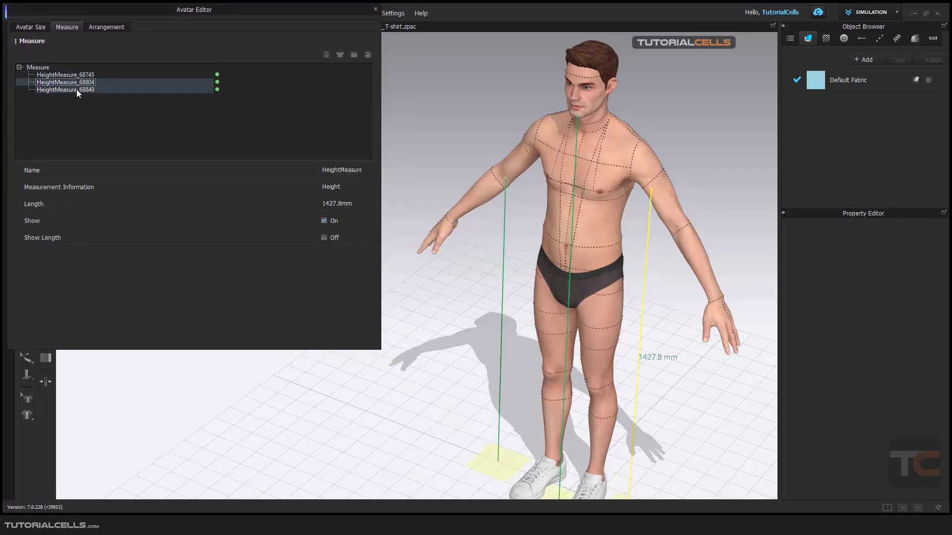
left_click_drag(375, 347, 472, 503)
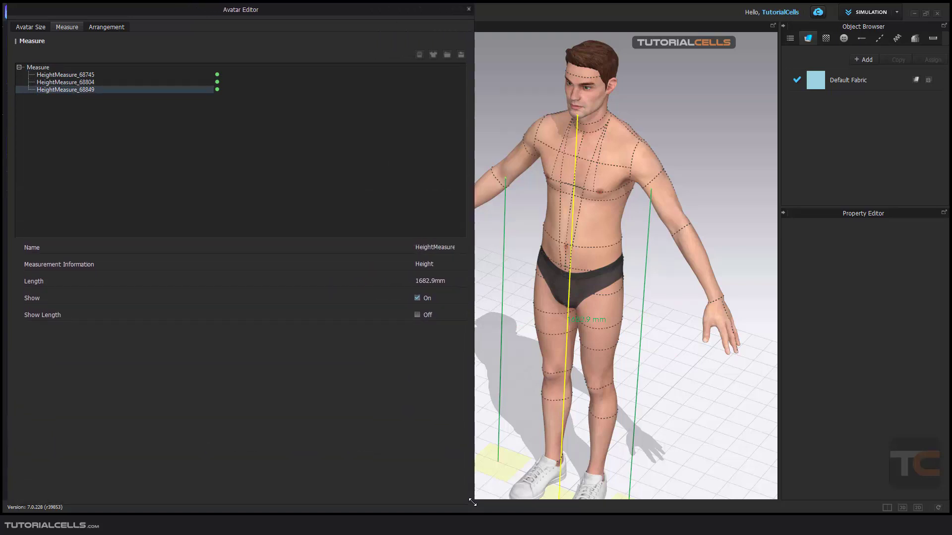
Step: Examine the avatar's bounding volumes and arrangement points, checking the settings of several arm and wrist points
left_click(114, 28)
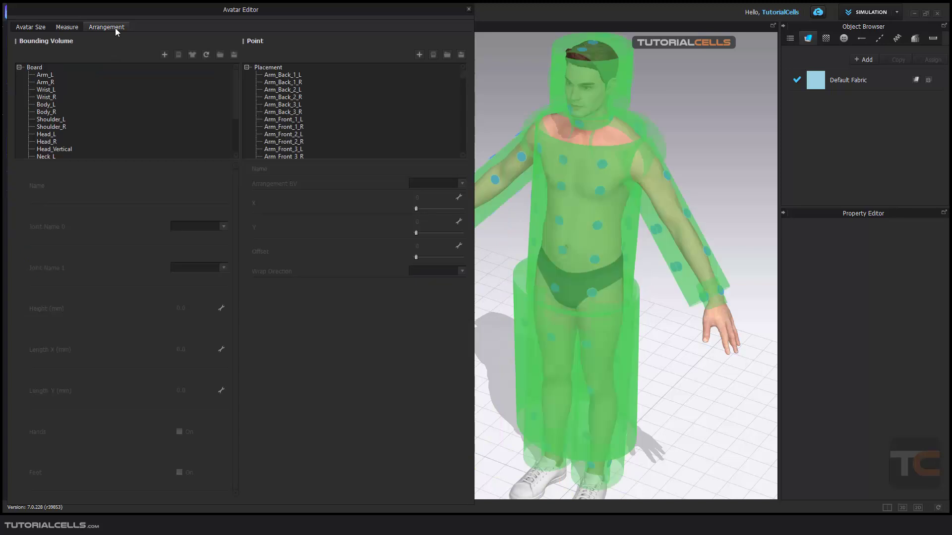
mouse_move(614, 248)
right_mouse_down()
mouse_move(684, 248)
mouse_move(611, 246)
right_mouse_up()
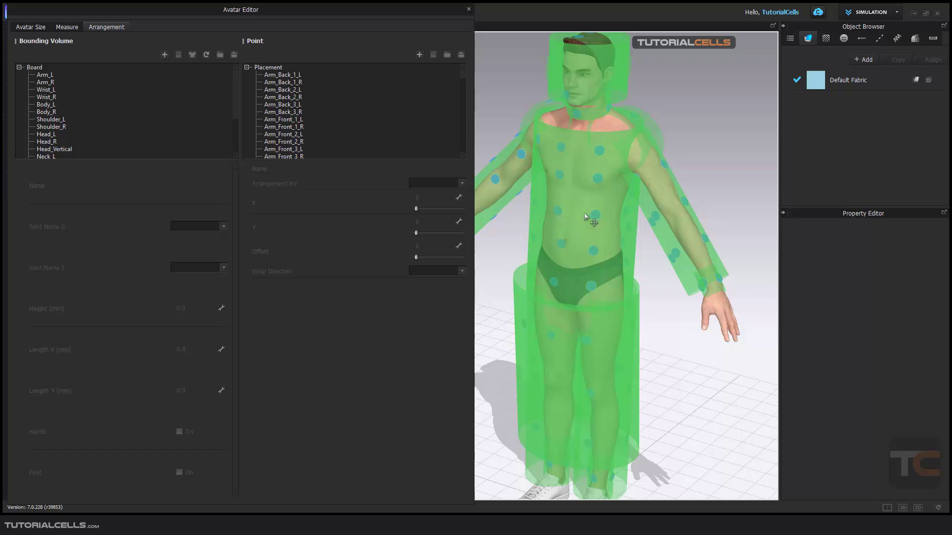
left_click(282, 105)
left_click(286, 126)
left_click(286, 142)
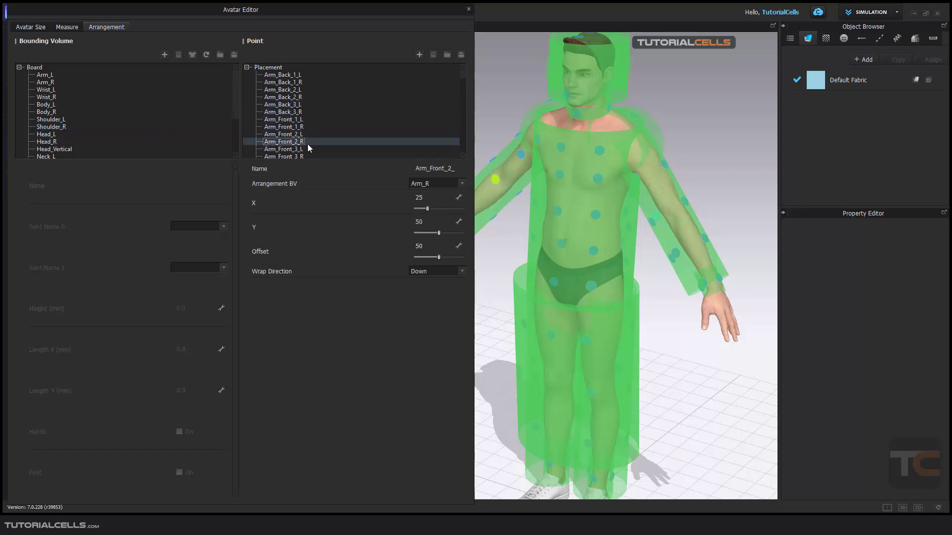
scroll(334, 120, "down", 7)
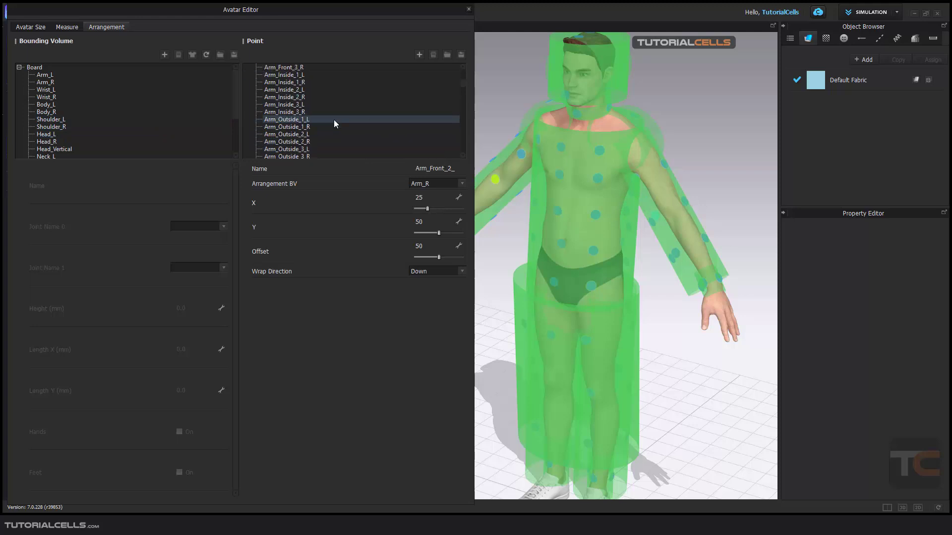
left_click(307, 126)
left_click(301, 134)
left_click(297, 149)
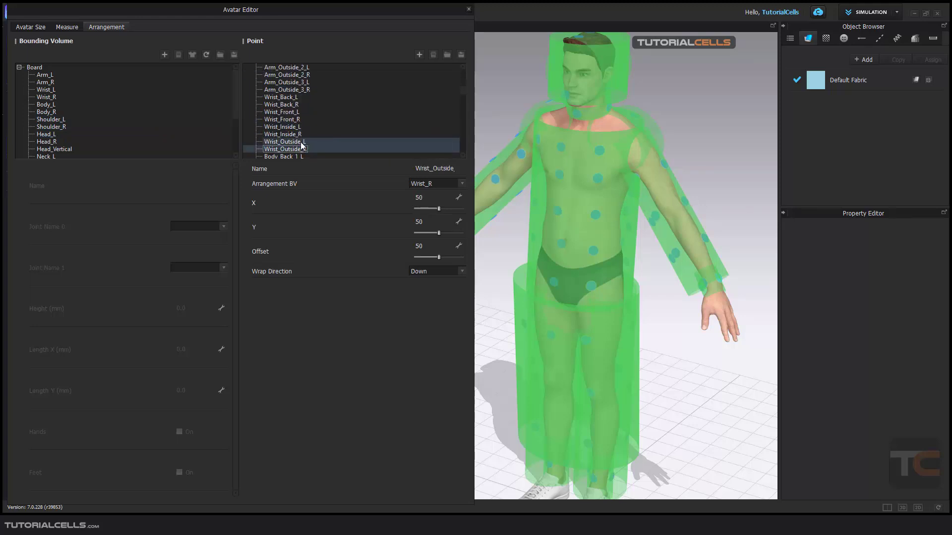
Step: Inspect the settings of the Arm_Outside_3 arrangement points and locate the left one on the avatar's arm
left_click(298, 89)
left_click(292, 82)
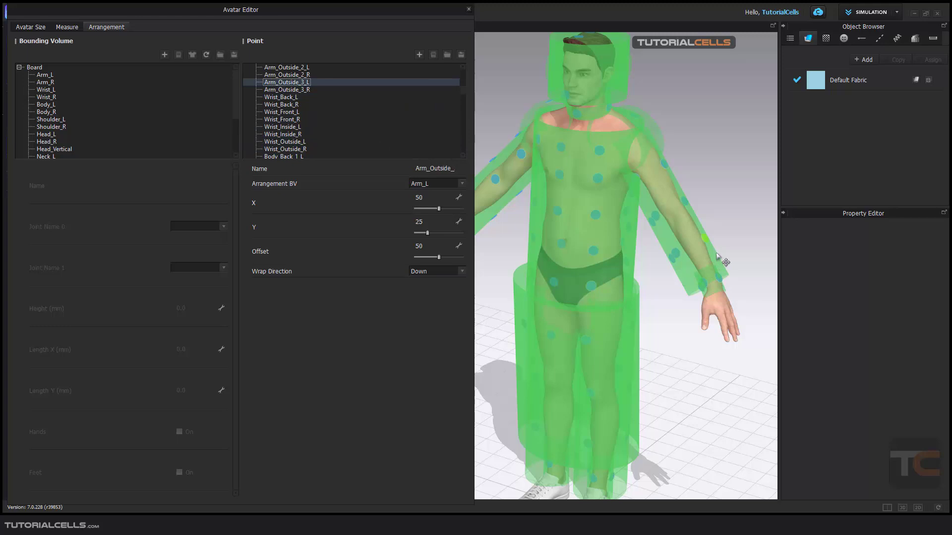
right_click_drag(708, 259, 692, 256)
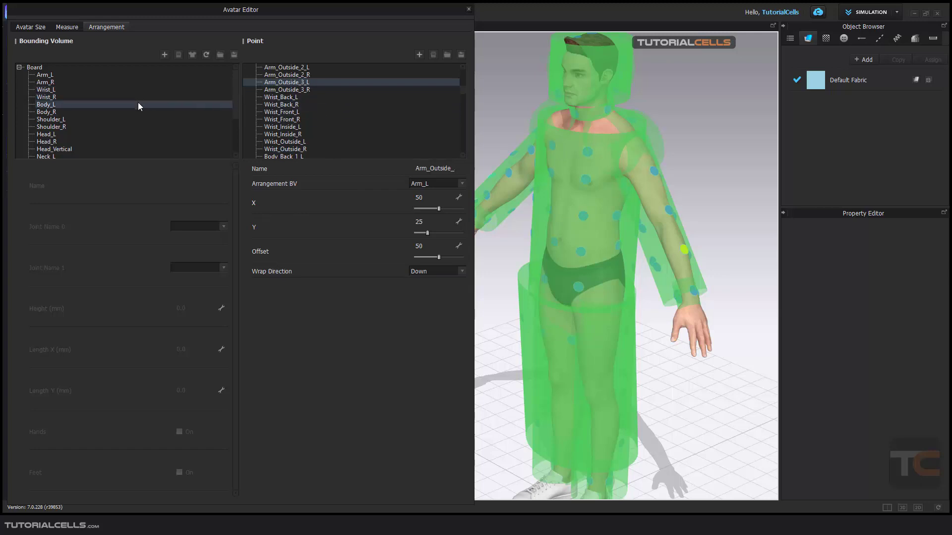
Step: Return to the avatar's body size fields and examine the height measurement lines on the figure
left_click(30, 30)
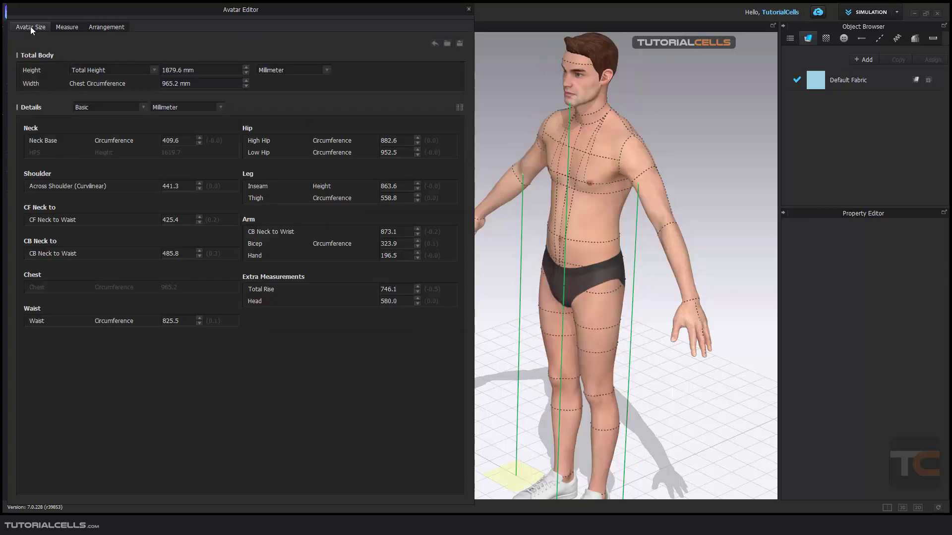
left_click_drag(143, 13, 139, 11)
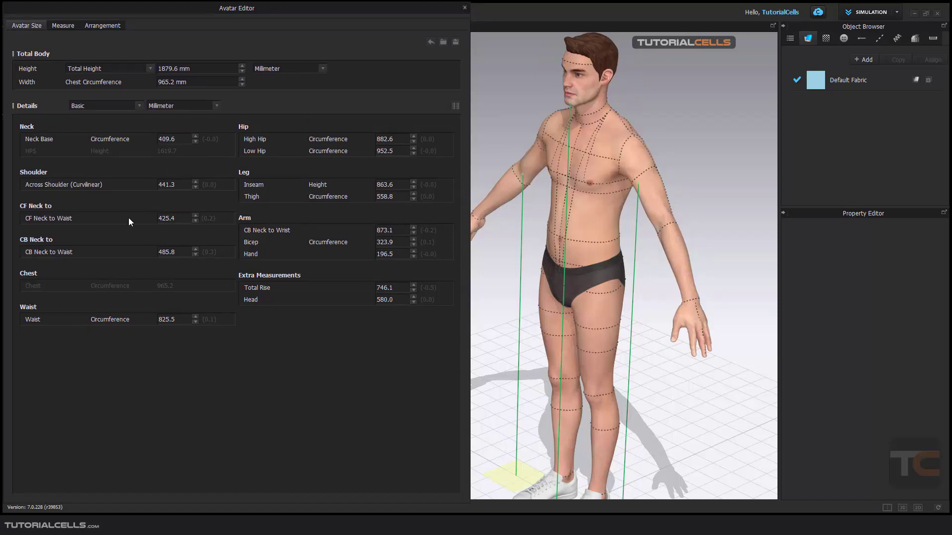
right_click_drag(516, 192, 532, 195)
mouse_move(589, 262)
right_mouse_down()
mouse_move(564, 250)
mouse_move(578, 248)
right_mouse_up()
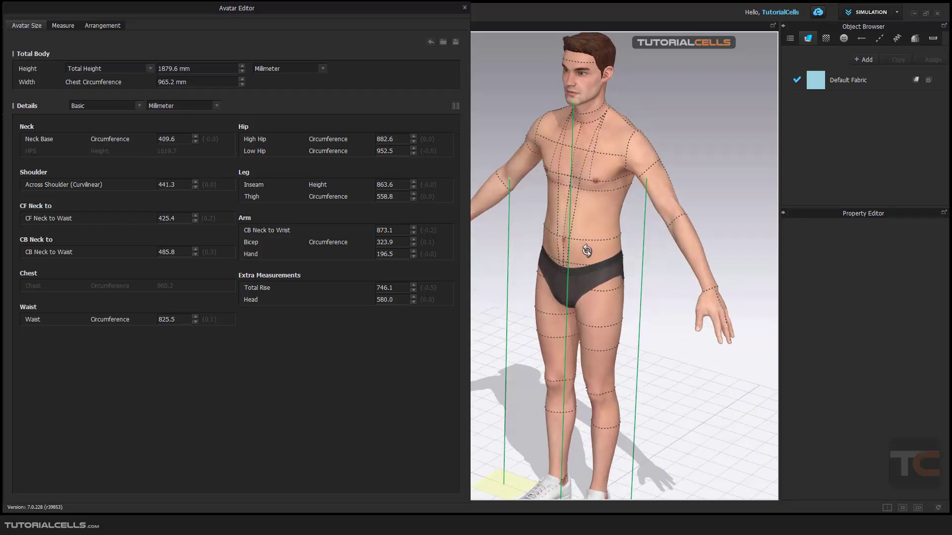
Step: Delete all three height measurements from the avatar's measurement list and return to the body size fields
left_click(70, 26)
left_click(58, 72)
key("Delete")
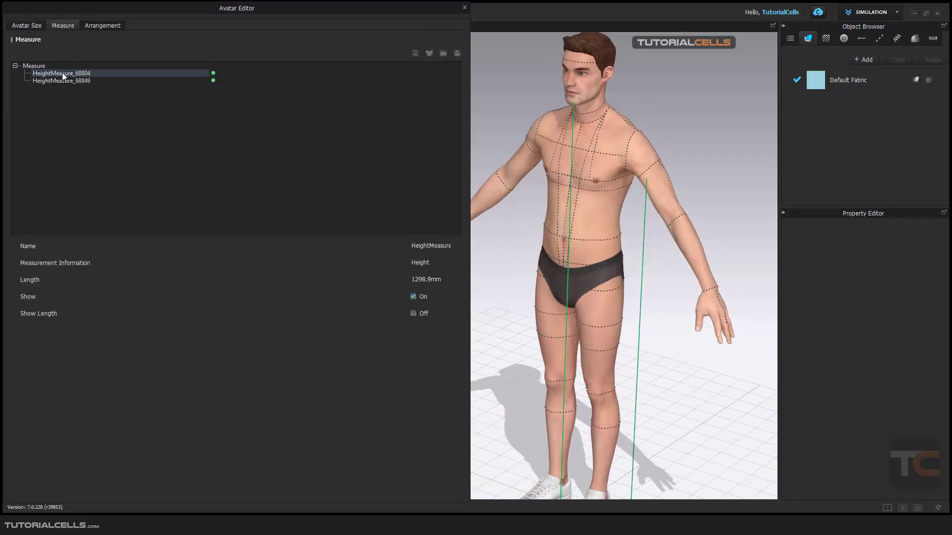
key("Delete")
key("Delete")
left_click(22, 27)
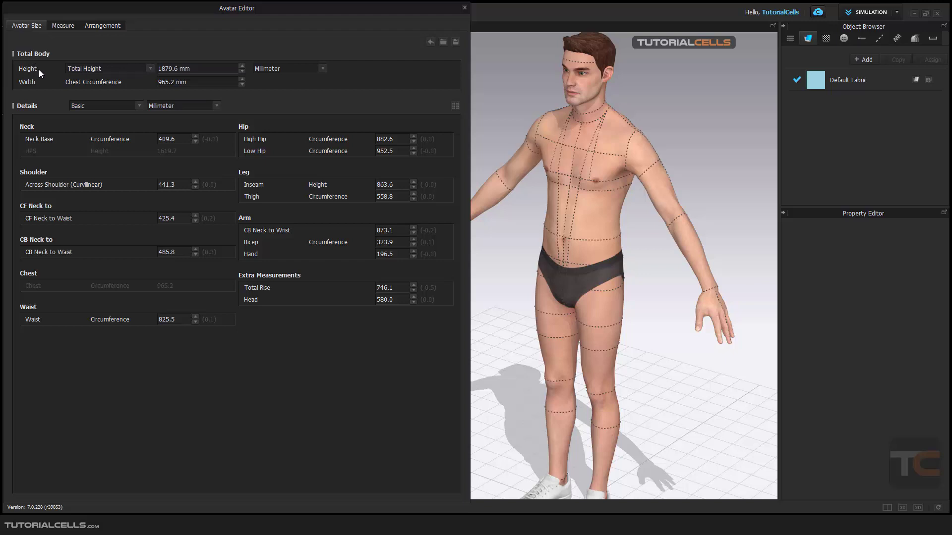
Step: Increase the avatar's total height to 1890.6 mm
right_click_drag(516, 229, 625, 233)
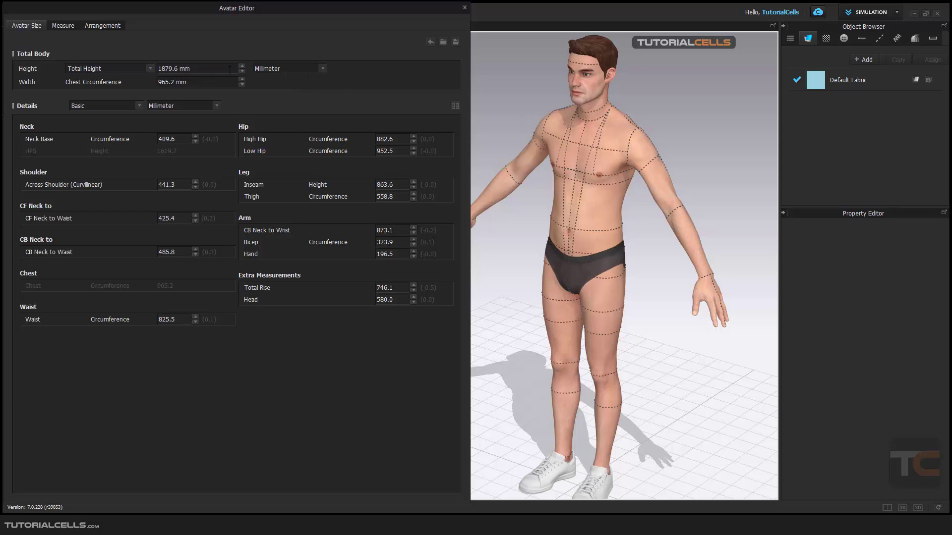
left_click(229, 70)
scroll(228, 69, "up", 5)
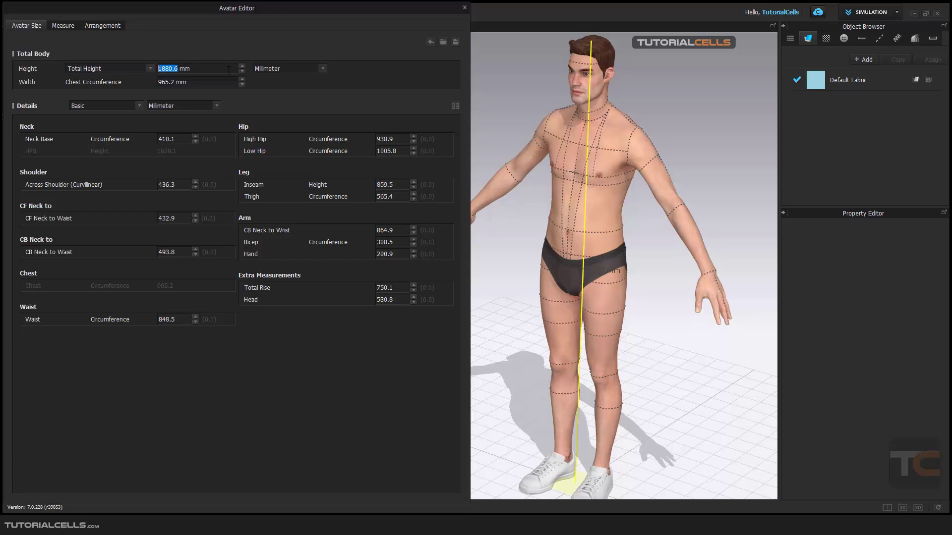
scroll(228, 70, "up", 5)
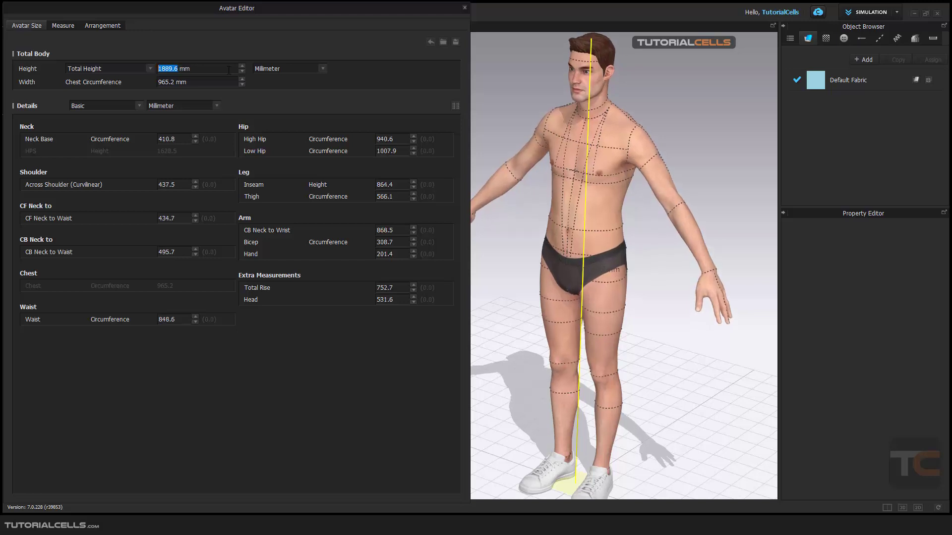
left_click(241, 66)
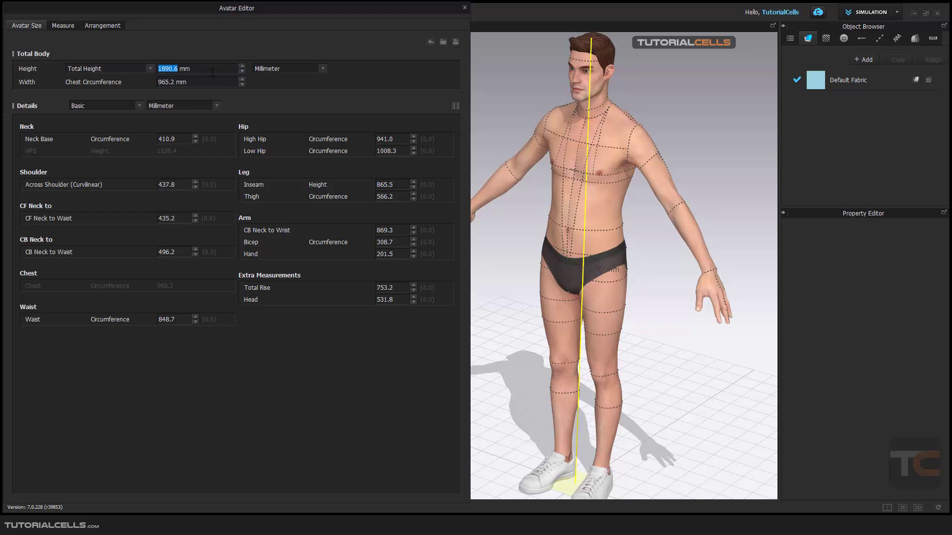
Step: Check the available height units and height types, and show the total height line on the avatar
left_click(312, 70)
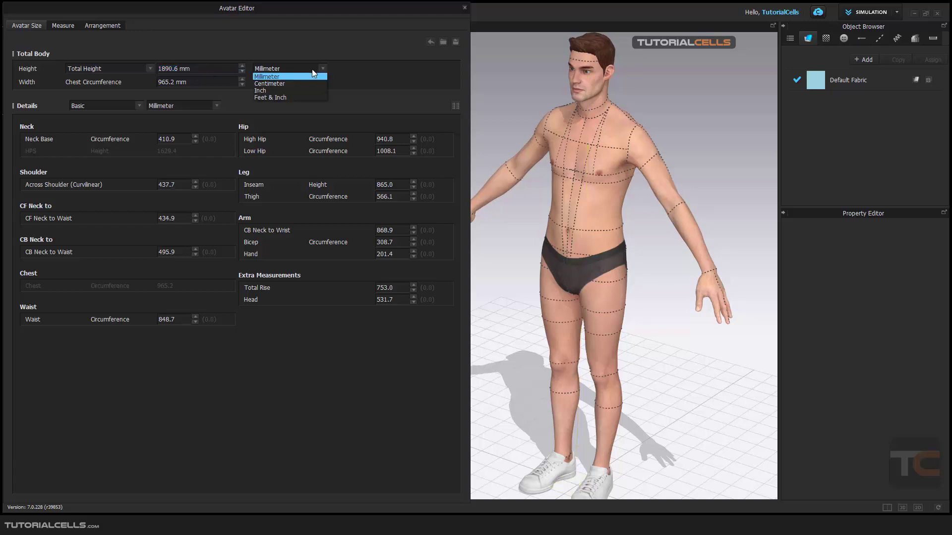
left_click(312, 70)
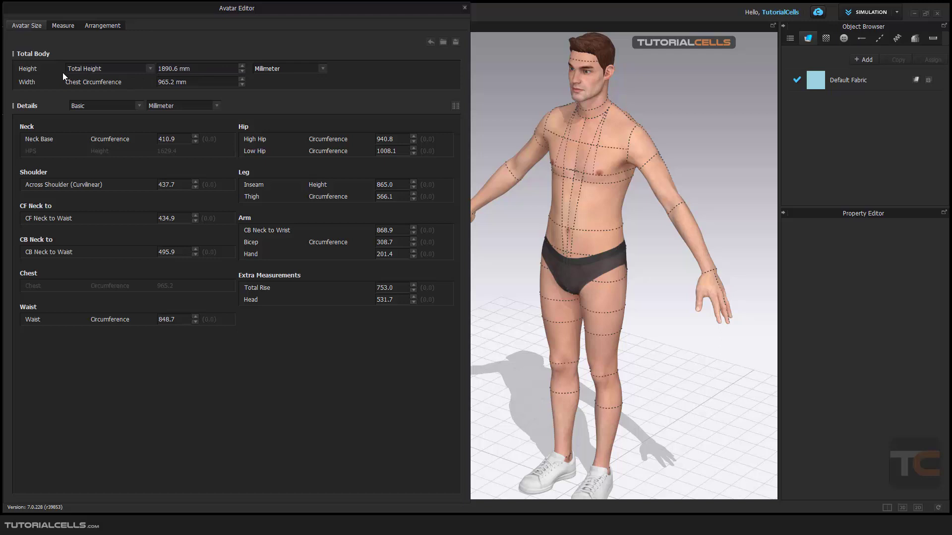
left_click(151, 68)
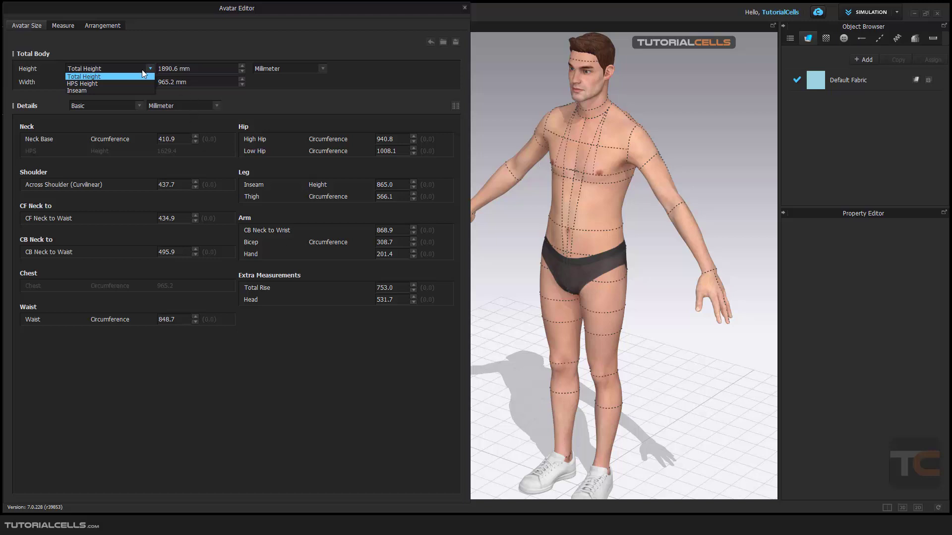
left_click(202, 68)
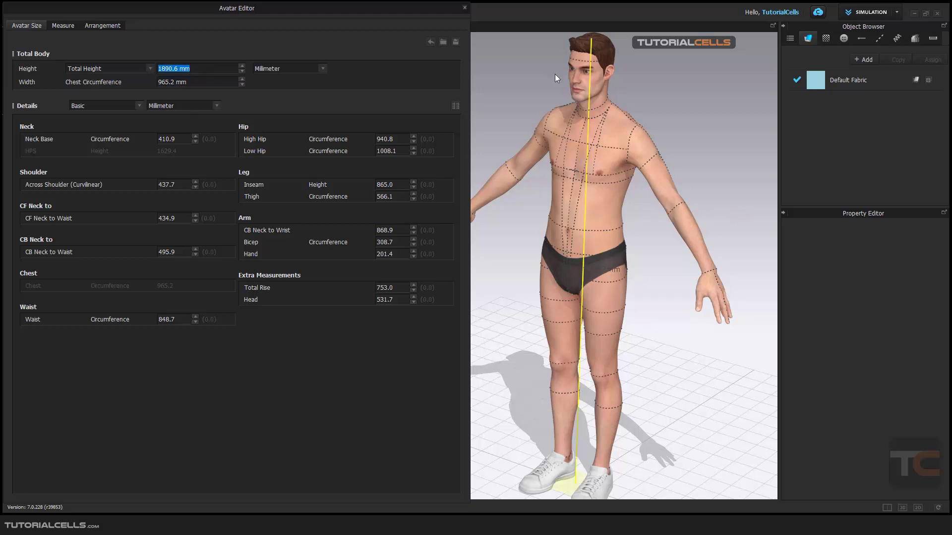
Step: Base the avatar's height on HPS Height and show that measurement on the figure
left_click(150, 69)
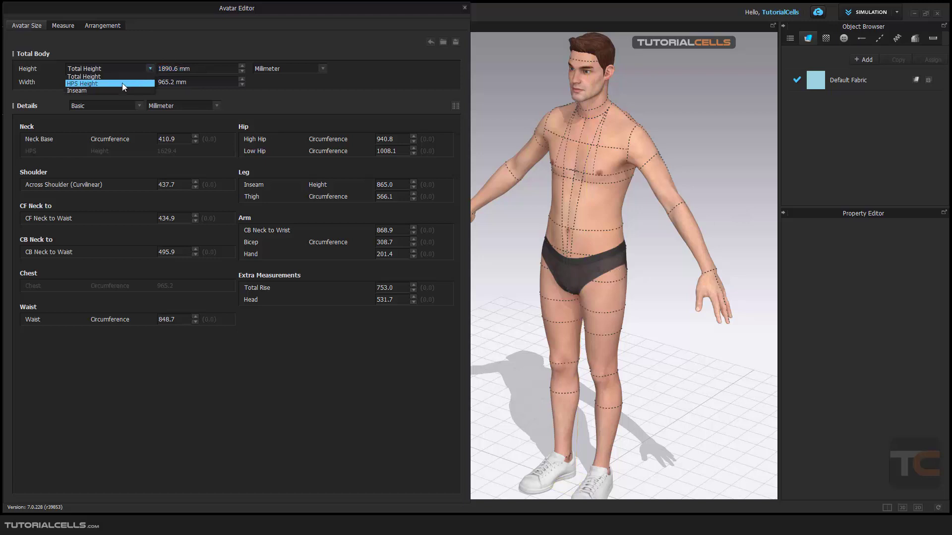
left_click(122, 82)
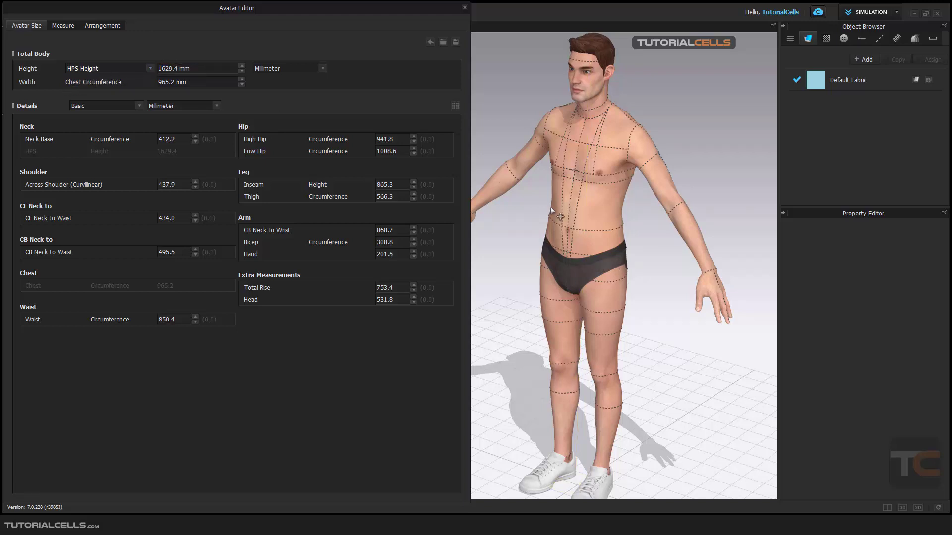
left_click(173, 69)
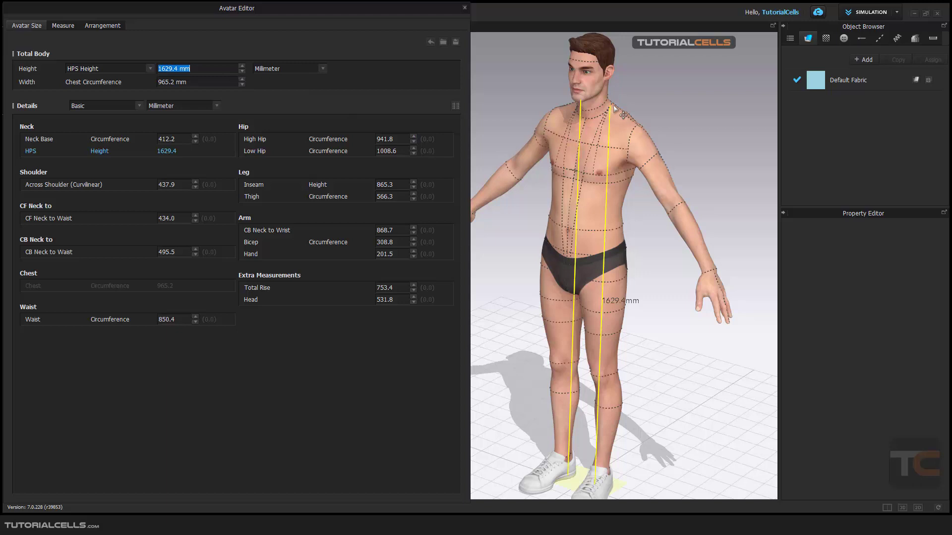
Step: Base the avatar's height on Inseam, check its value, and return the height type to Total Height
left_click(146, 69)
left_click(120, 90)
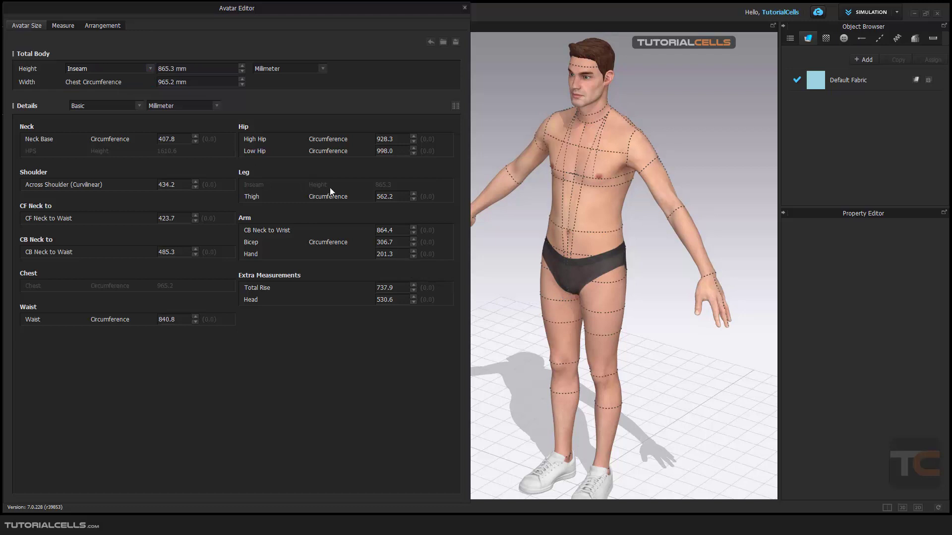
left_click(200, 66)
left_click(148, 69)
left_click(123, 74)
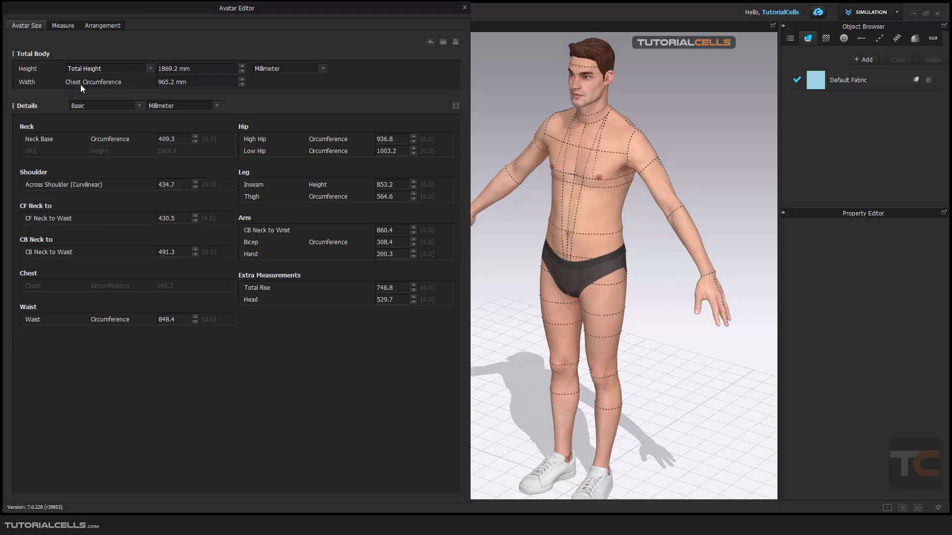
Step: Set the avatar's chest circumference to 980.2 mm
left_click(195, 84)
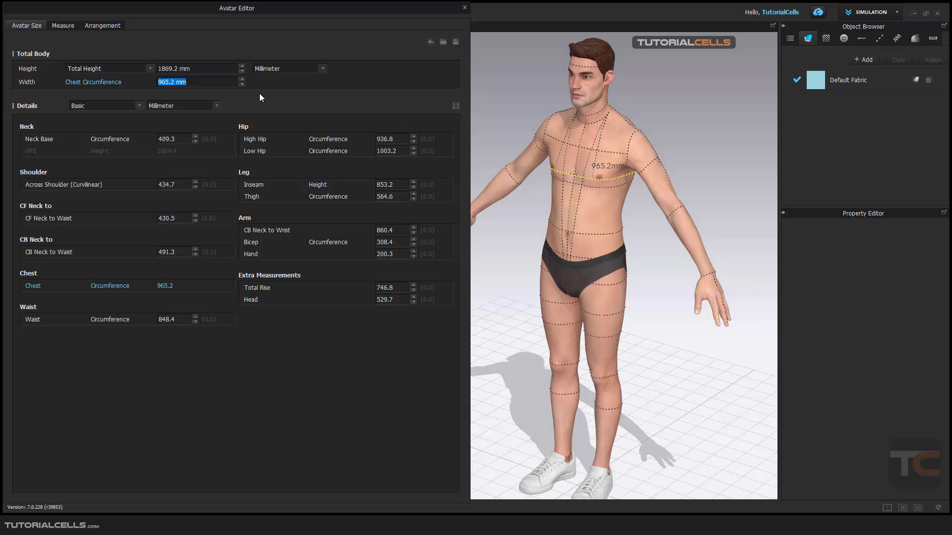
type("980.2")
key("Return")
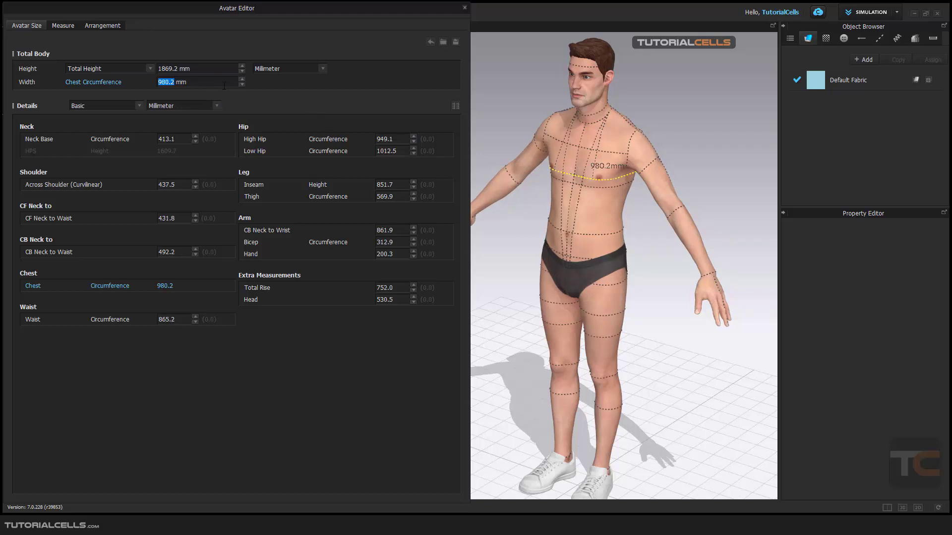
left_click(282, 331)
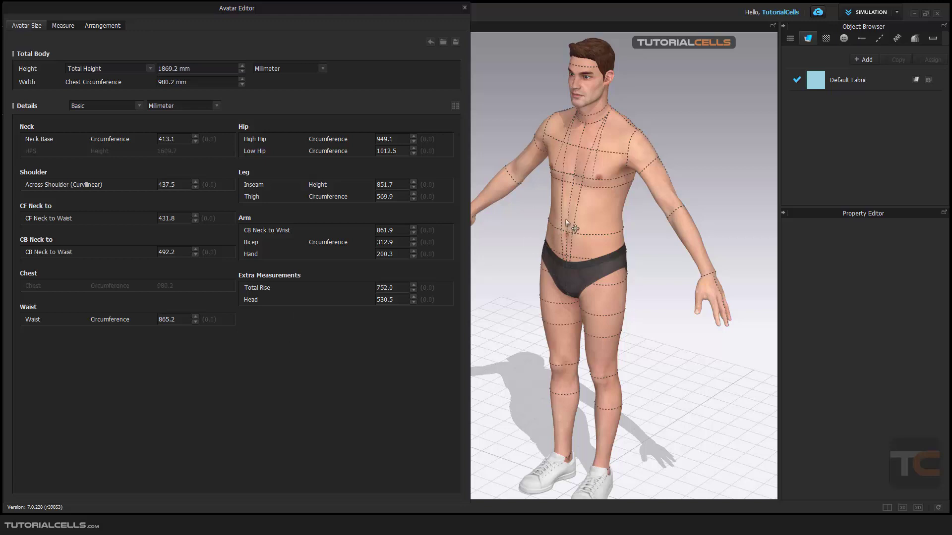
Step: Show where the chest, Across Shoulder and CB Neck to Waist measurements run on the avatar
middle_click_drag(566, 220, 577, 222)
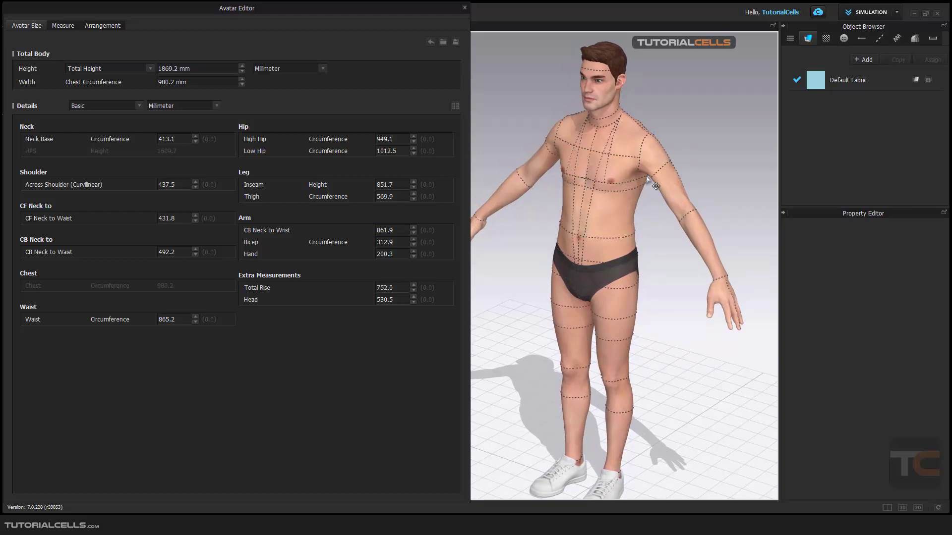
left_click(210, 83)
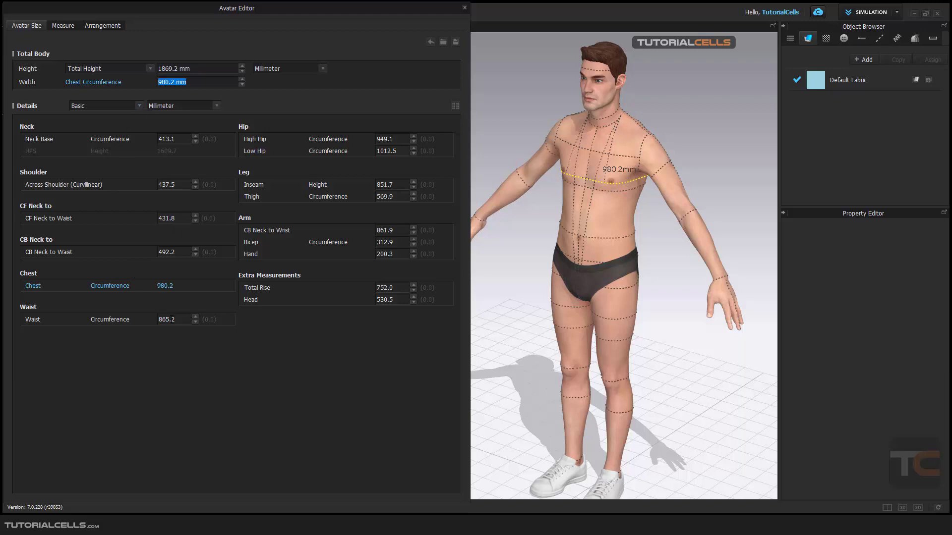
left_click(179, 212)
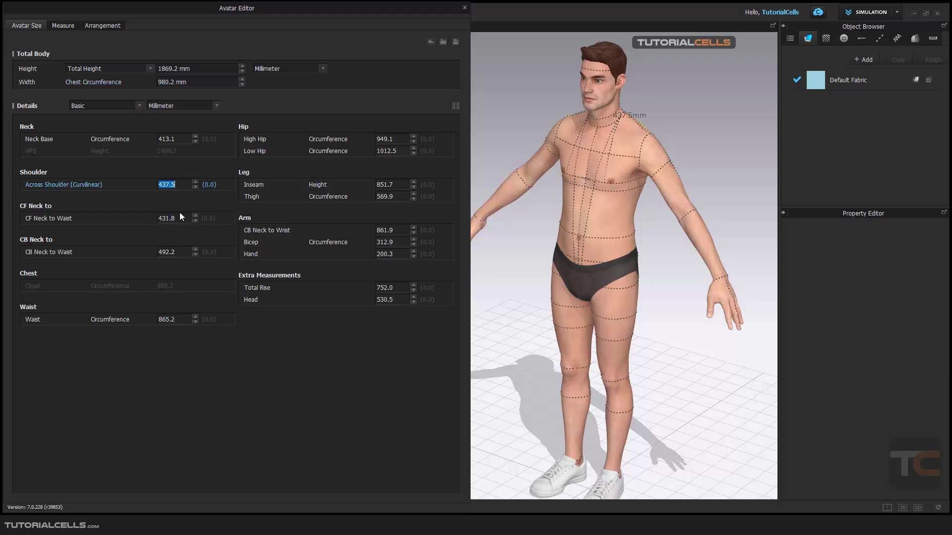
left_click(168, 252)
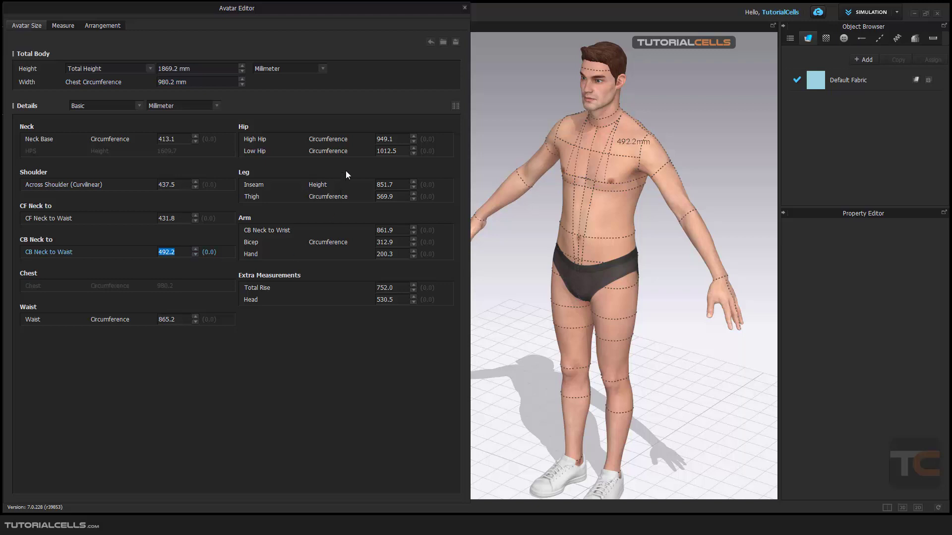
left_click(397, 176)
Step: Display the Advanced (Human Body) size details and check the wrist, bicep, high hip and total rise measurements on the avatar
left_click(140, 107)
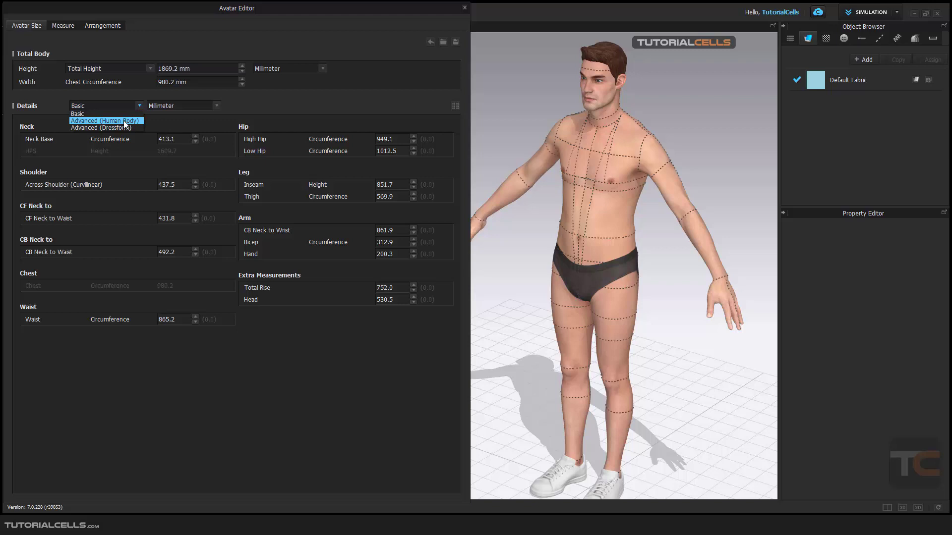
left_click(124, 122)
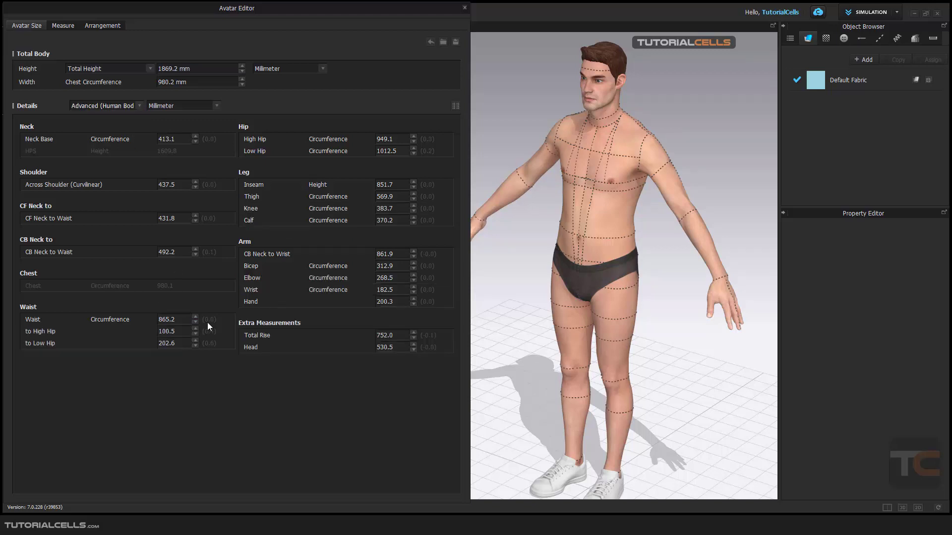
left_click(393, 287)
left_click(395, 266)
left_click(400, 139)
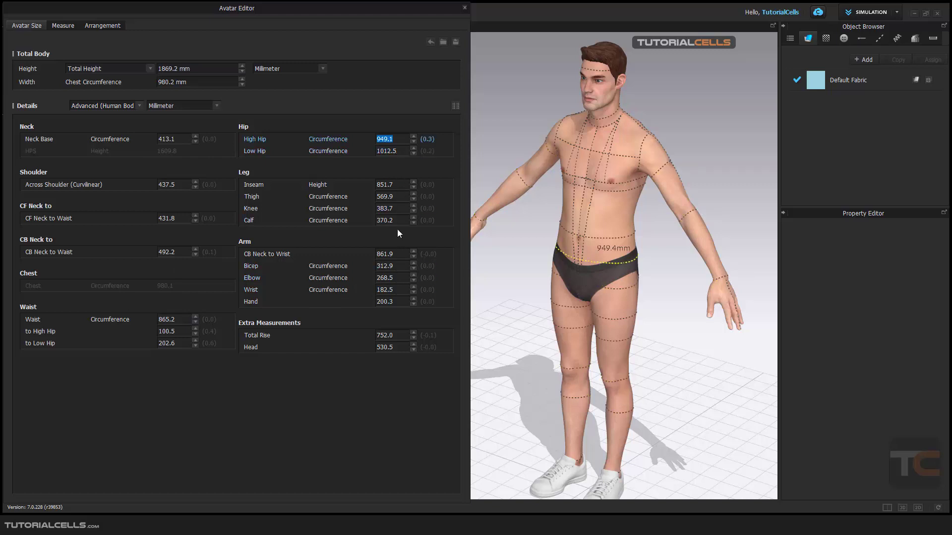
left_click(406, 337)
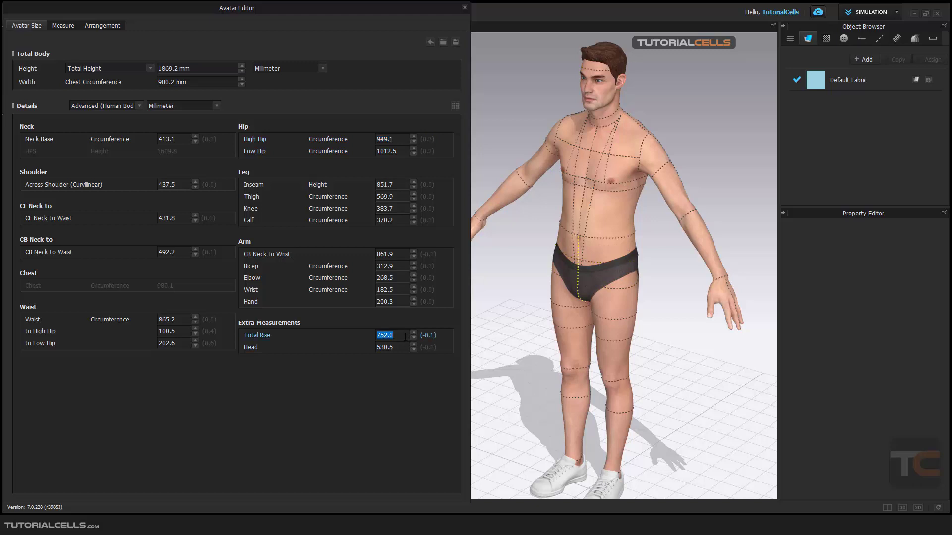
Step: Switch the size details to Advanced (Dressform) and open the total height value for editing
left_click(141, 104)
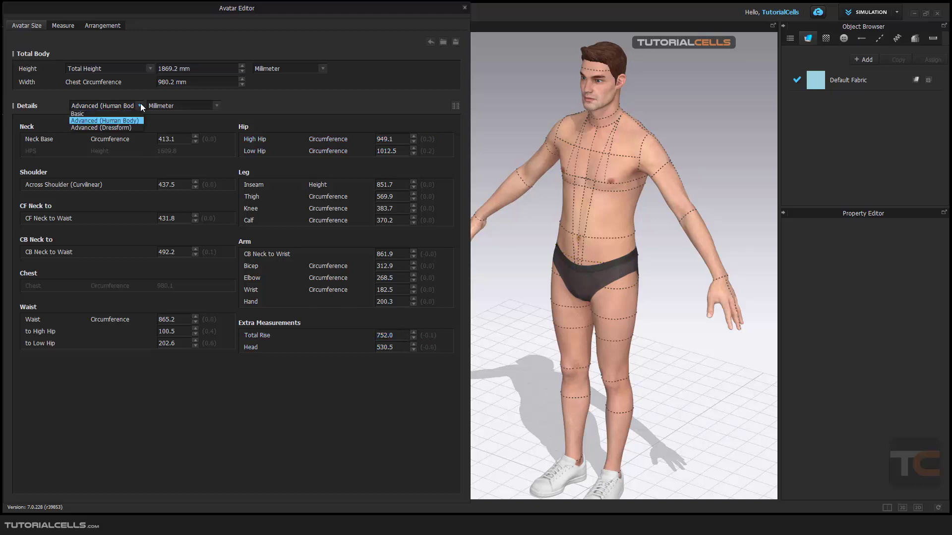
left_click(93, 128)
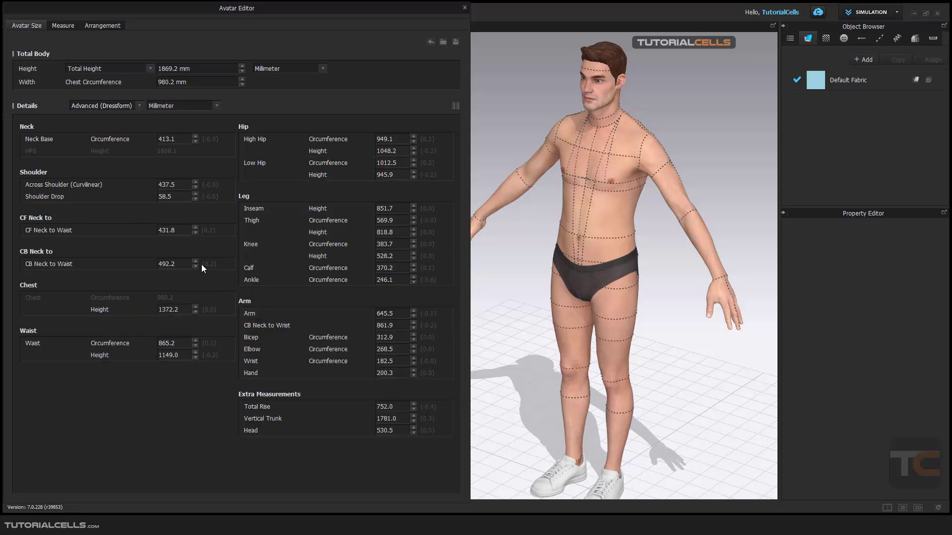
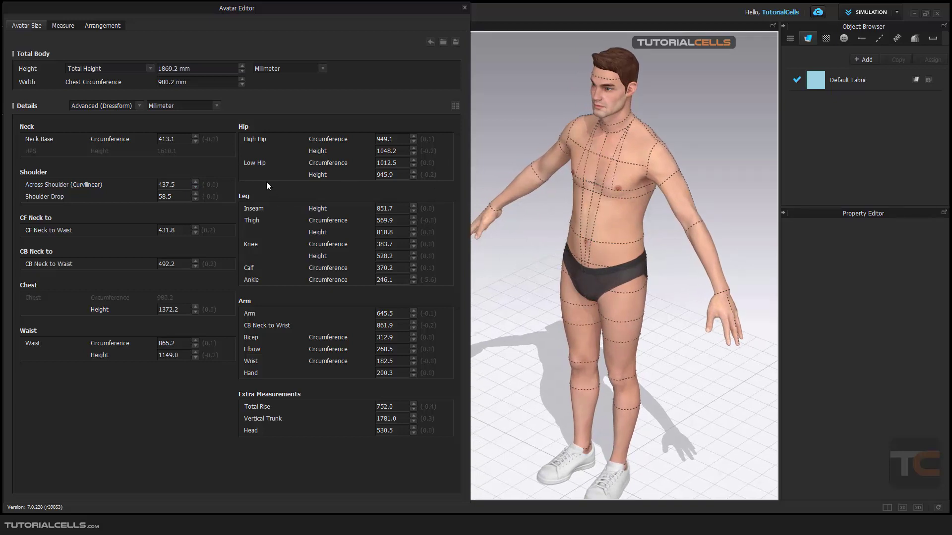
left_click(209, 68)
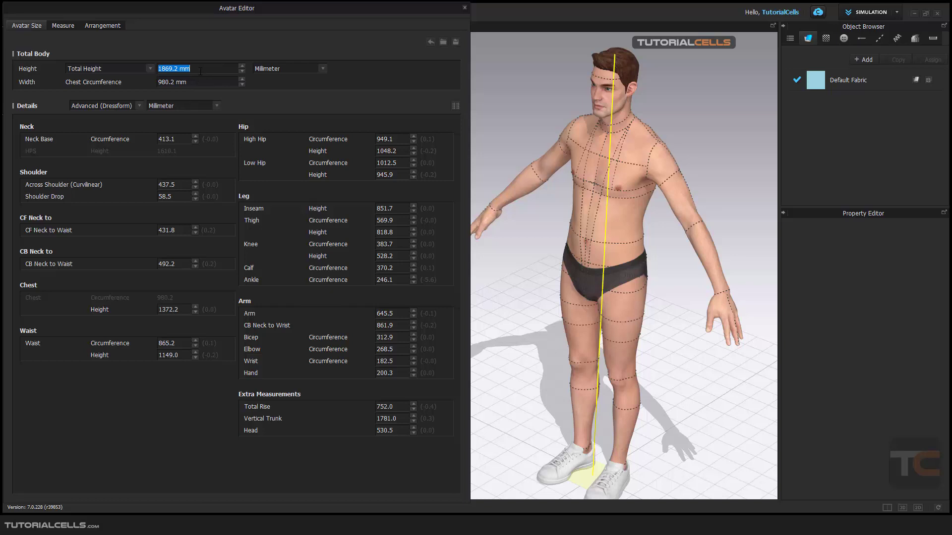
Step: Highlight the chest circumference, Neck Base, Across Shoulder (Curvilinear) and total height measurements on the avatar
left_click(199, 82)
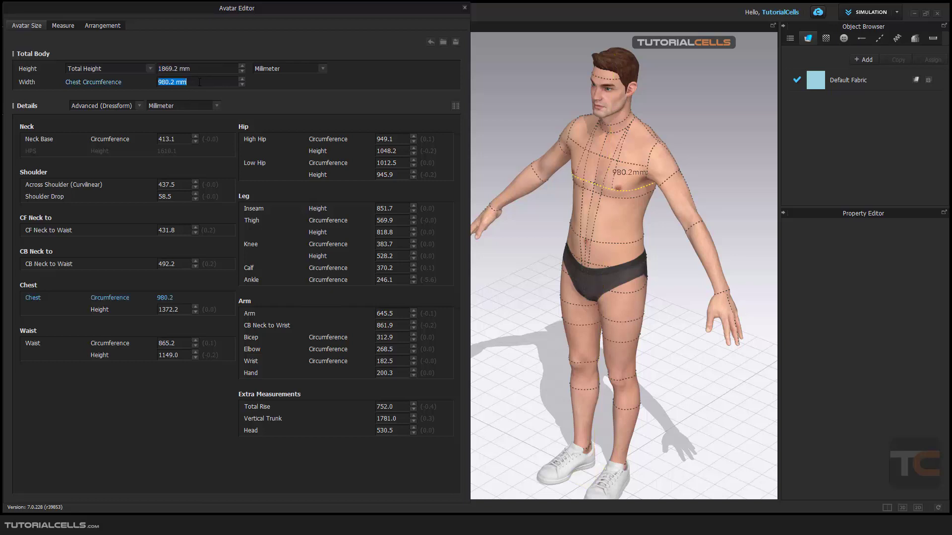
left_click(182, 140)
left_click(185, 186)
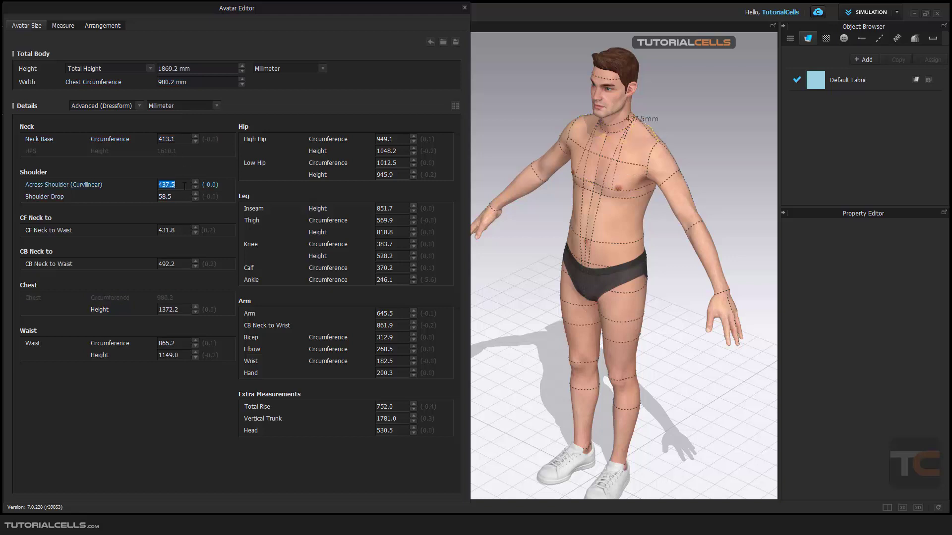
left_click(203, 69)
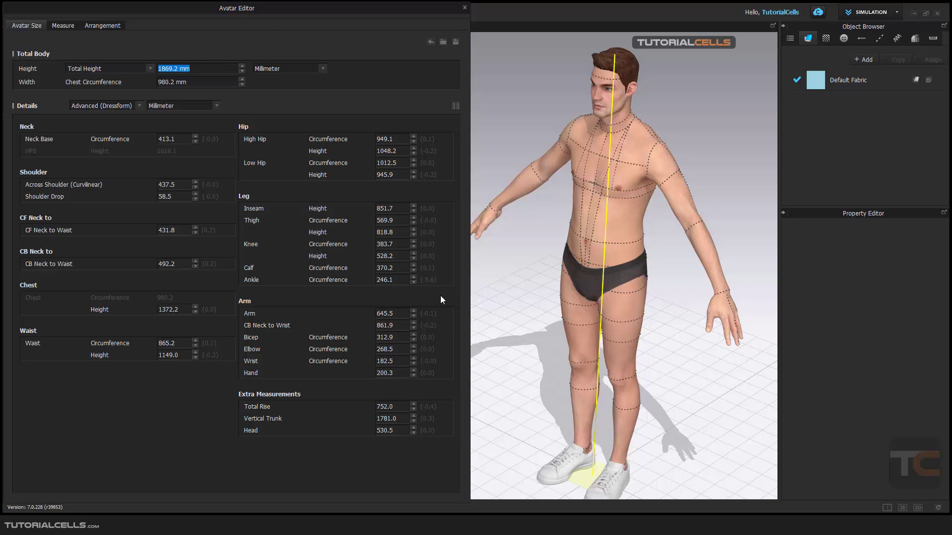
Step: Compare the Neck Base circumference and Across Shoulder (Curvilinear) measurement lines, viewing the avatar from the front and back
left_click(187, 139)
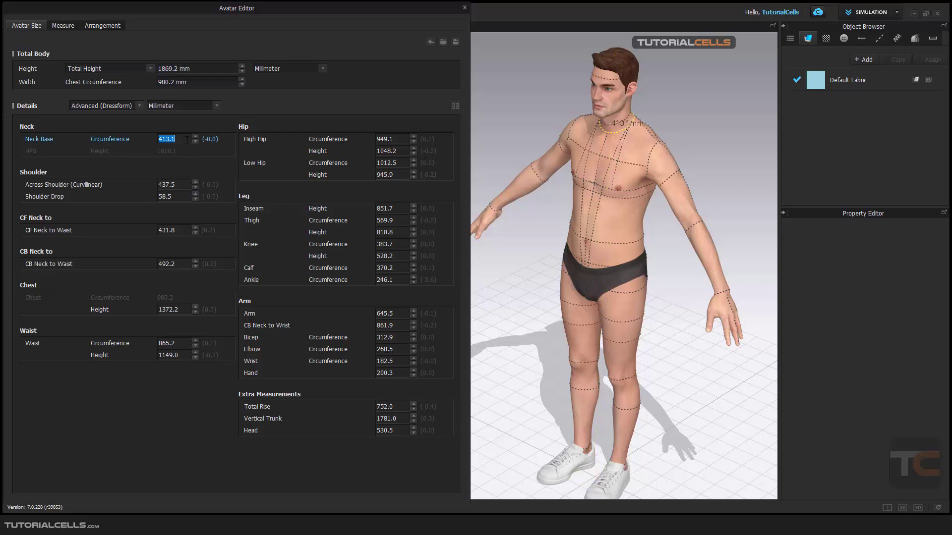
left_click(184, 184)
right_click_drag(664, 195, 505, 195)
left_click(183, 185)
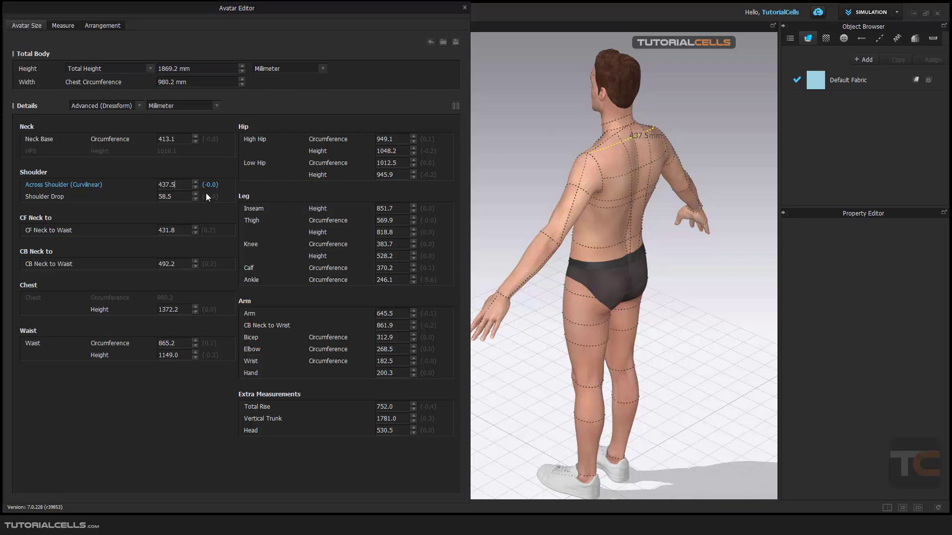
left_click(185, 137)
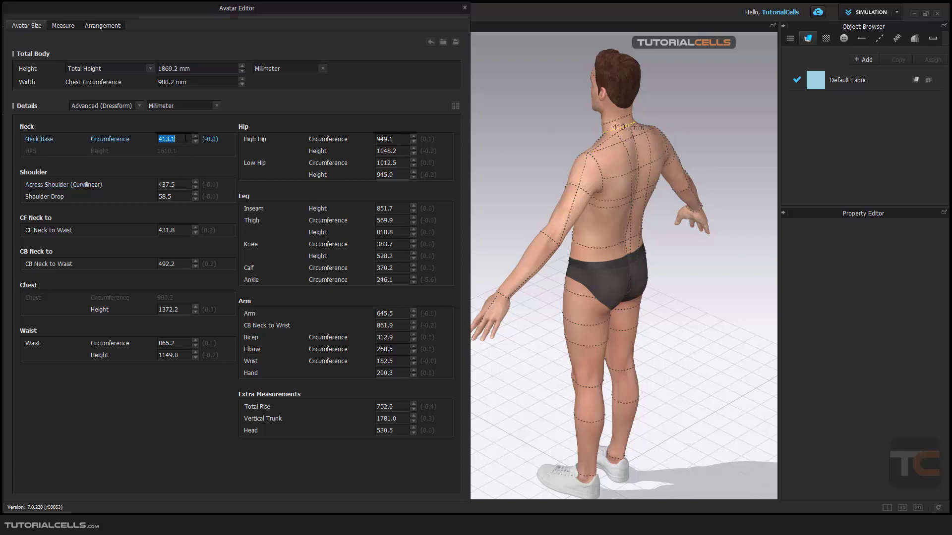
Step: Check the Across Shoulder (Curvilinear) line and inspect the Shoulder Drop measurement from the avatar's front
left_click(183, 188)
left_click(183, 196)
right_click_drag(540, 242, 654, 236)
left_click(185, 197)
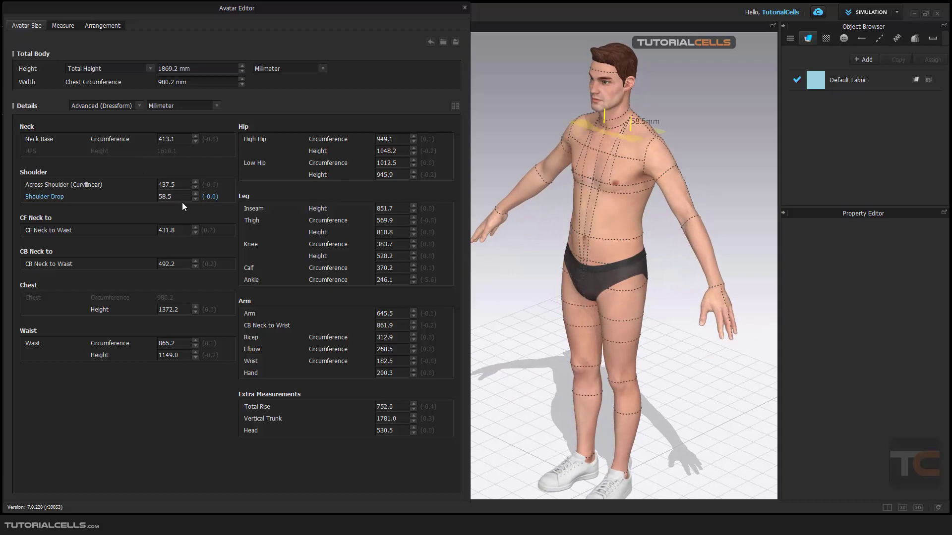
Step: Check where the CF Neck to Waist, CB Neck to Waist and Across Shoulder measurements run on the avatar
left_click(181, 229)
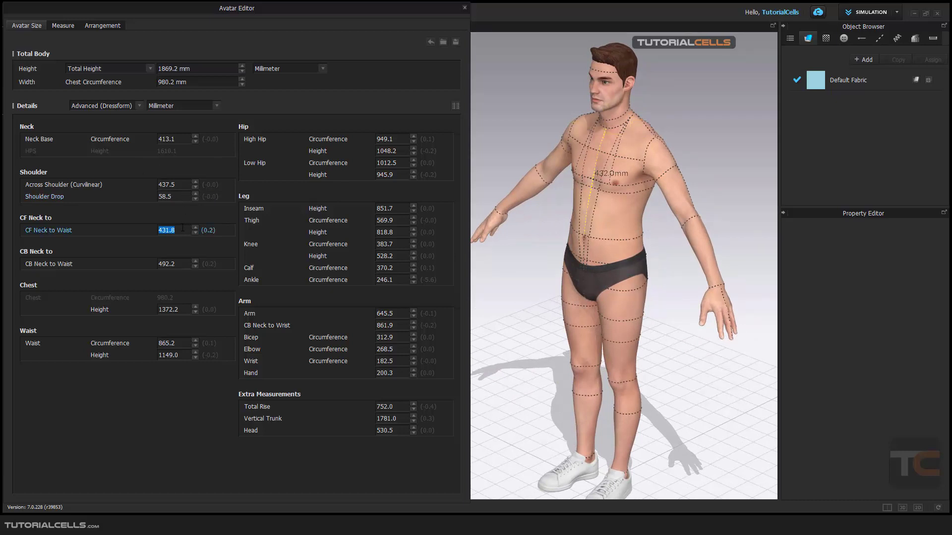
left_click(180, 264)
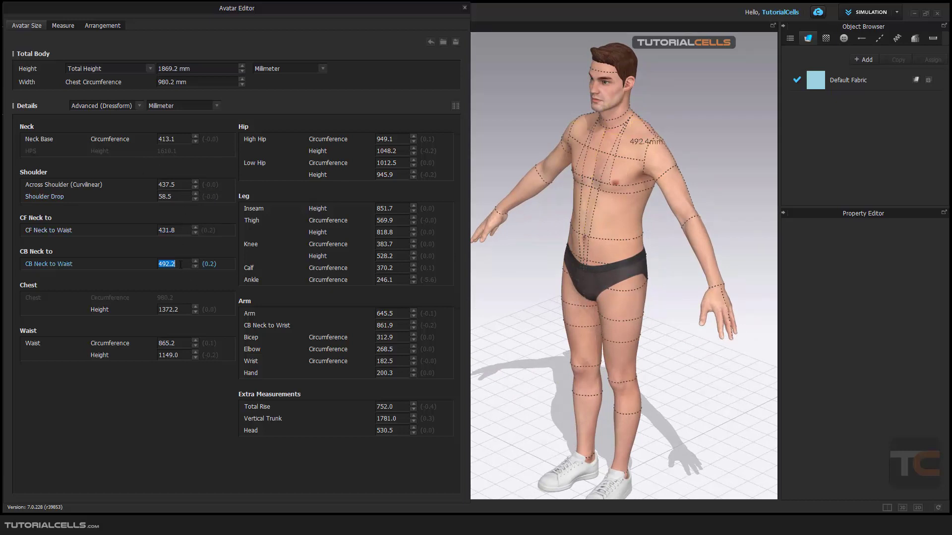
right_click_drag(536, 287, 505, 268)
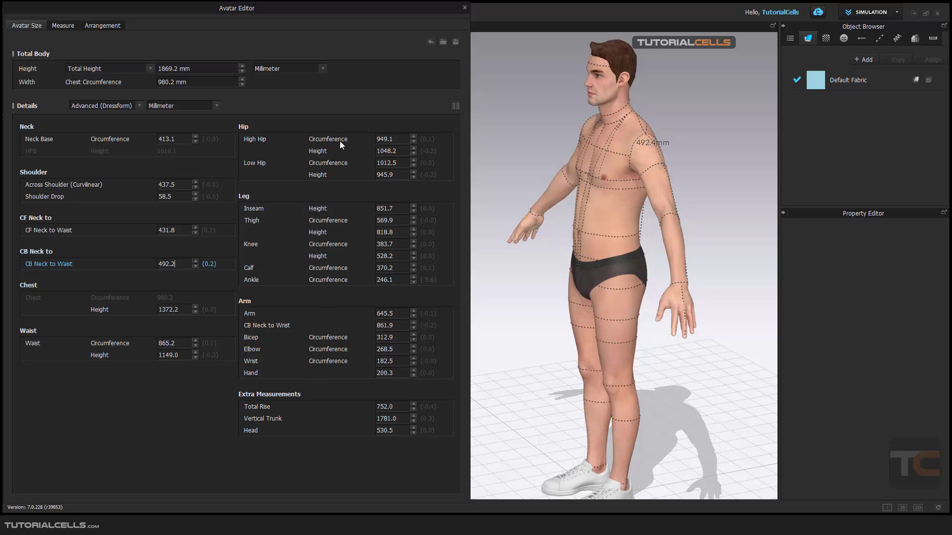
left_click(188, 184)
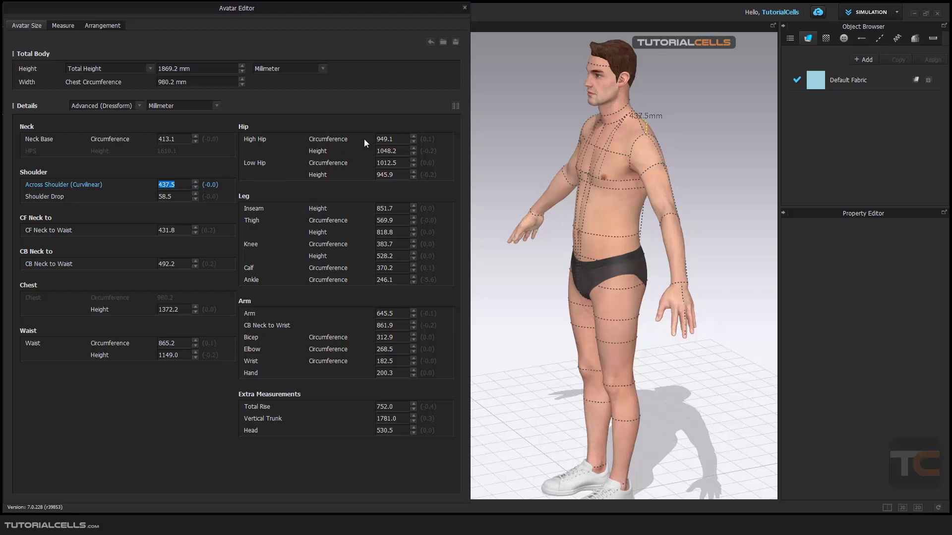
Step: Inspect the circumference and height measurements of the High Hip and Low Hip on the avatar
left_click(386, 139)
right_click_drag(632, 297, 663, 294)
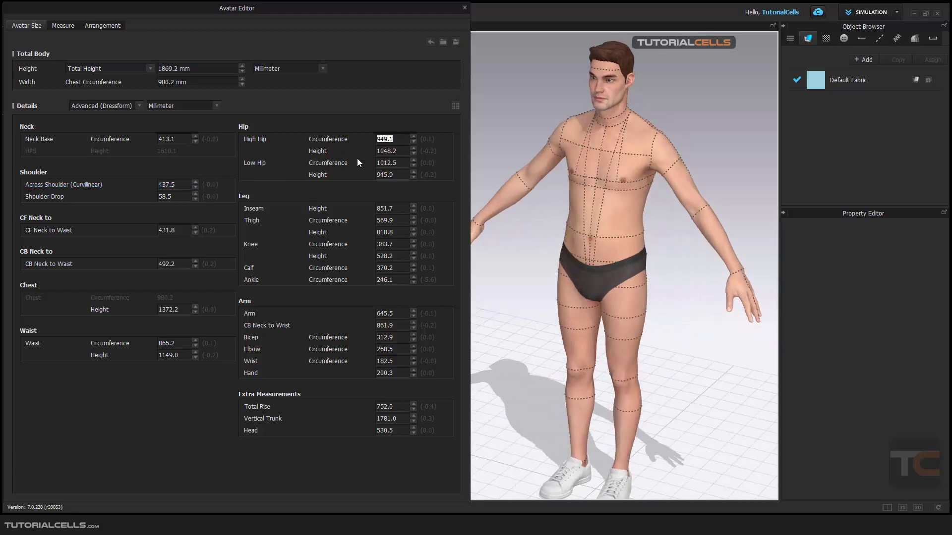
left_click(395, 151)
left_click(396, 162)
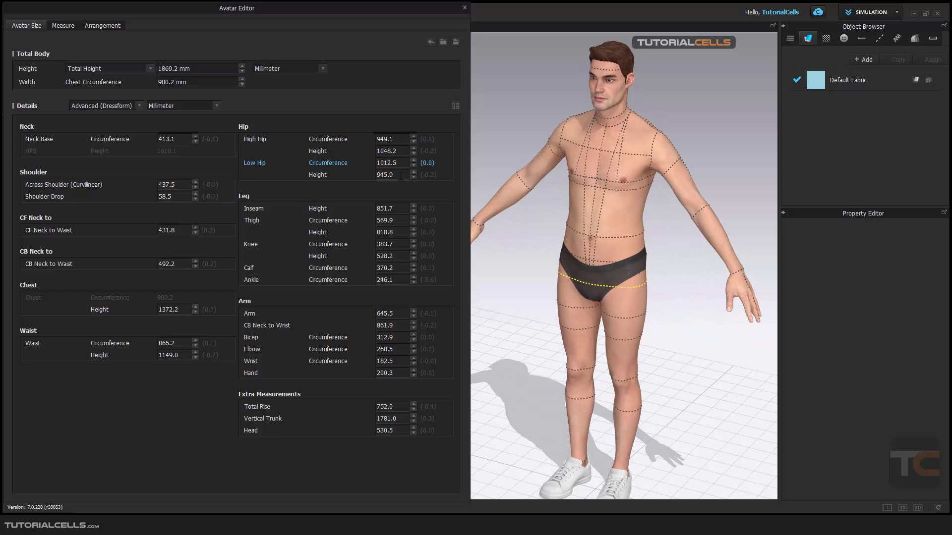
left_click(399, 175)
Step: Inspect the inseam height, thigh height, and knee circumference and height measurements on the avatar's legs
left_click(394, 209)
left_click(399, 232)
left_click(397, 244)
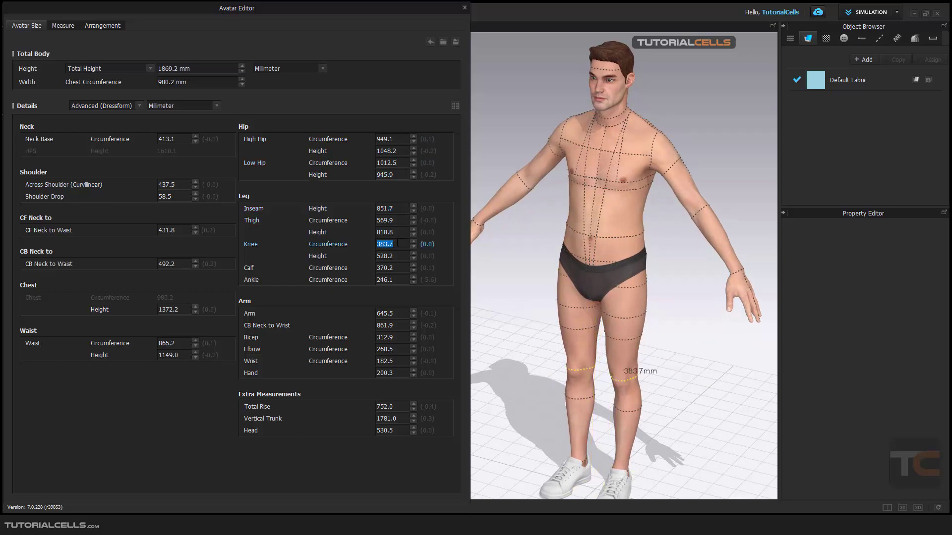
left_click(399, 256)
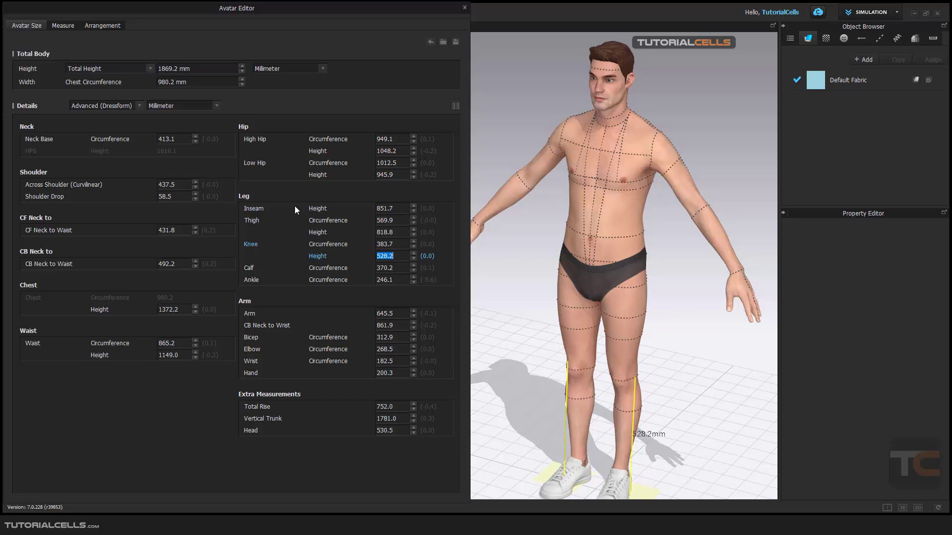
Step: Show where the bicep circumference, wrist circumference and hand measurements lie on the avatar's arm
left_click(630, 243)
right_click_drag(630, 243, 555, 222)
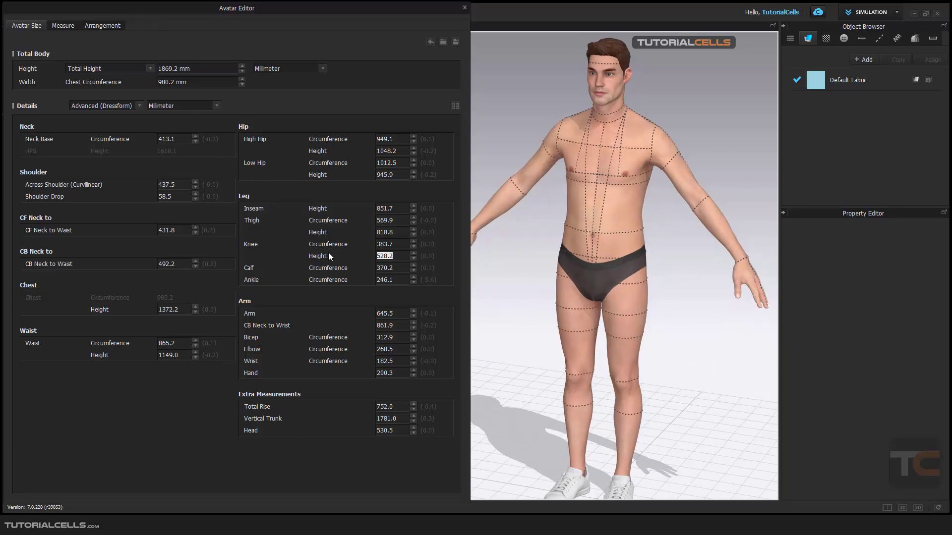
left_click(397, 340)
left_click(401, 361)
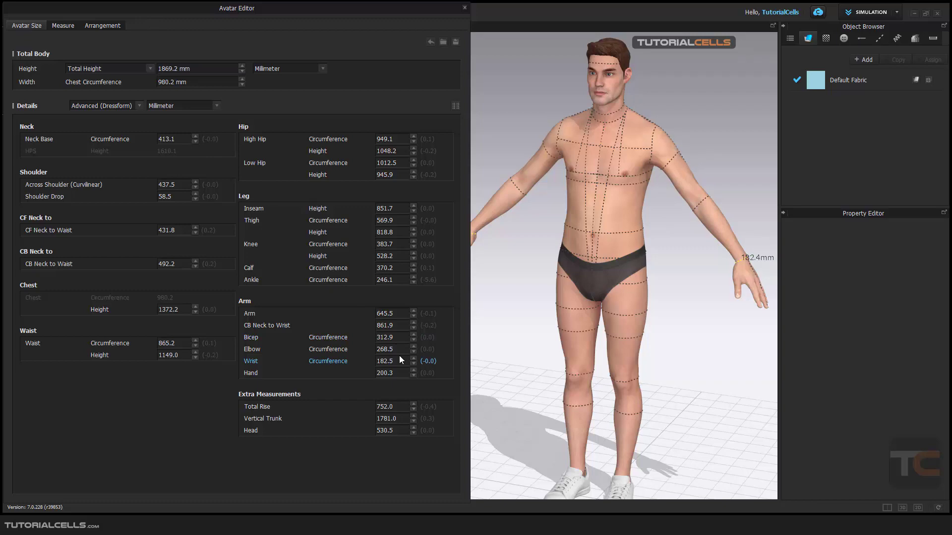
left_click(403, 373)
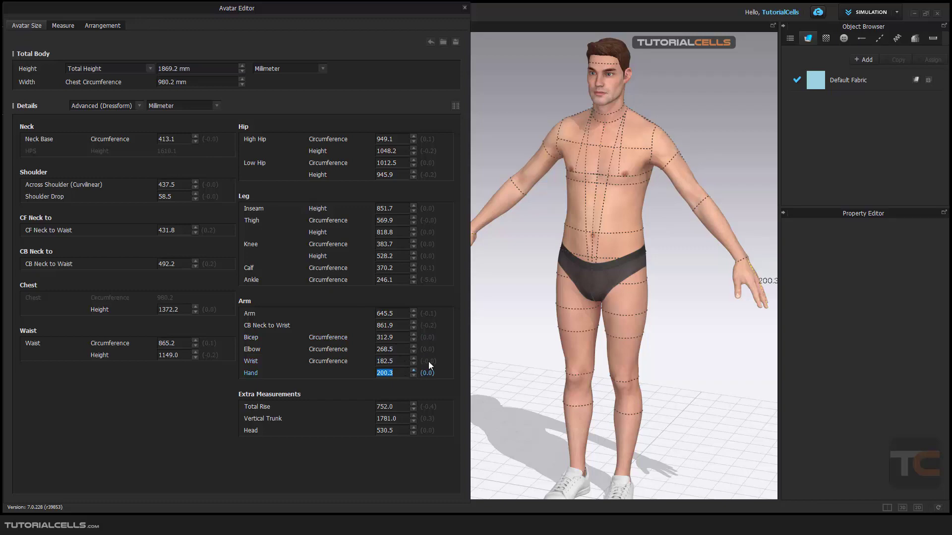
Step: Review the total height, chest circumference, neck base, shoulder, and front and back neck-to-waist measurements on the avatar
mouse_move(616, 314)
right_mouse_down()
mouse_move(510, 323)
mouse_move(594, 320)
mouse_move(622, 378)
mouse_move(620, 329)
right_mouse_up()
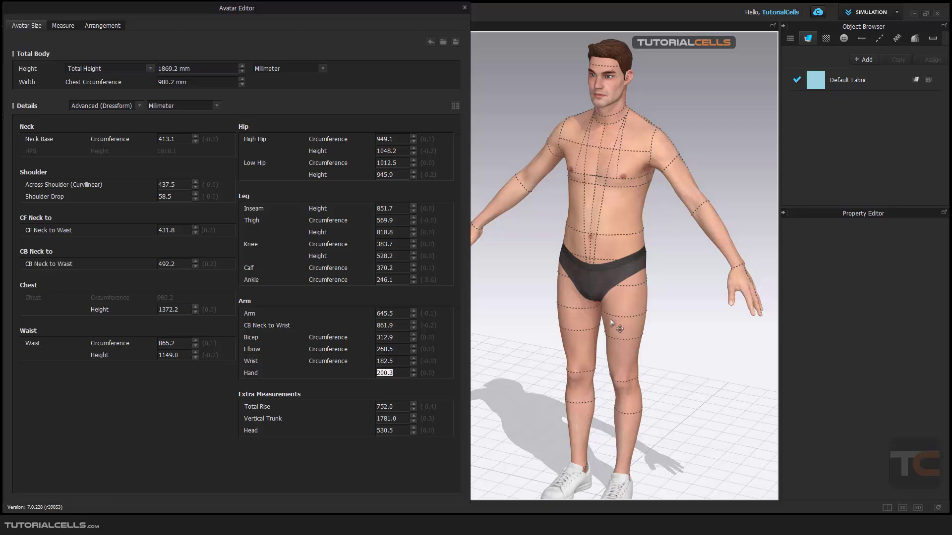
left_click(194, 69)
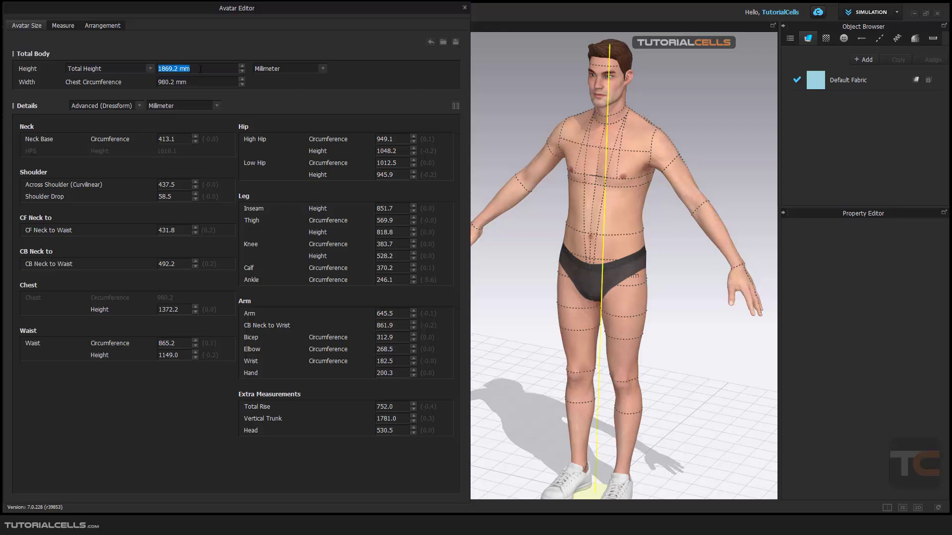
left_click(195, 79)
left_click(184, 138)
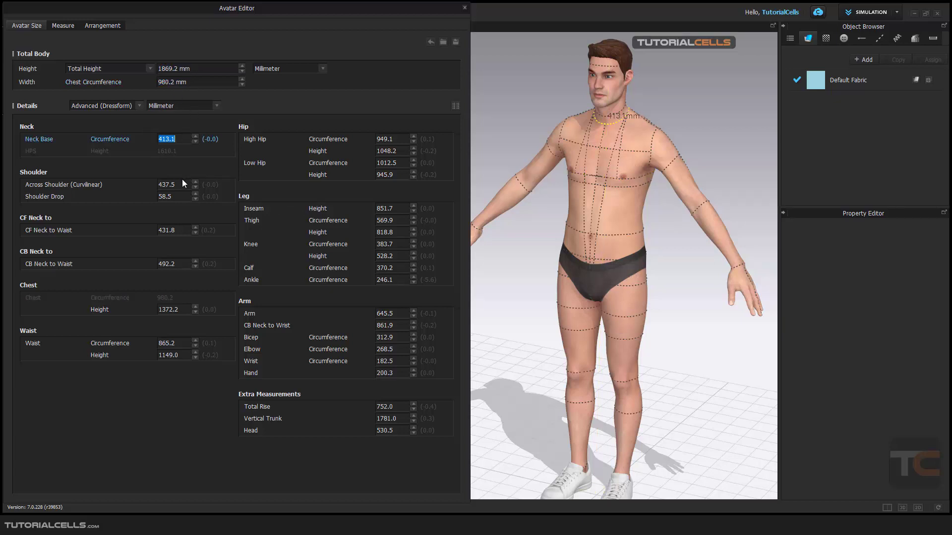
left_click(183, 184)
left_click(184, 196)
left_click(184, 230)
left_click(187, 264)
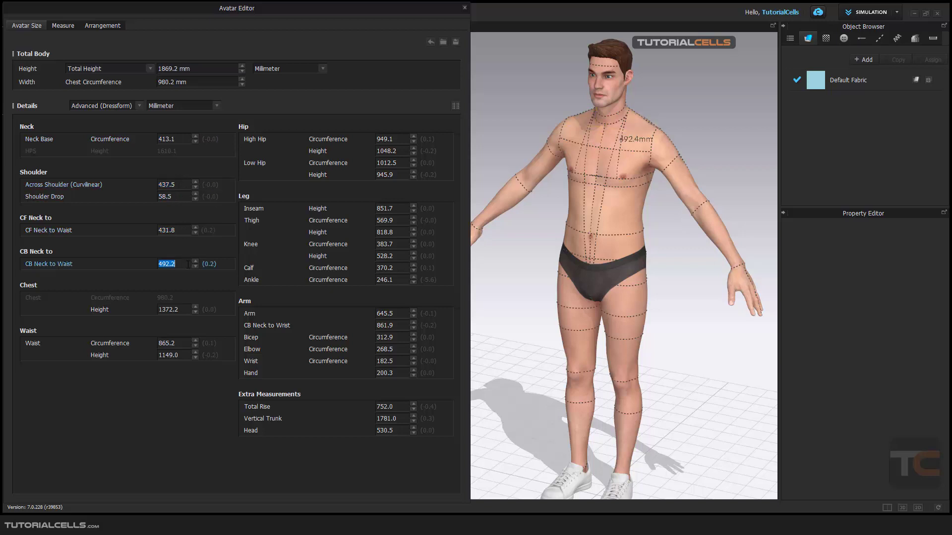